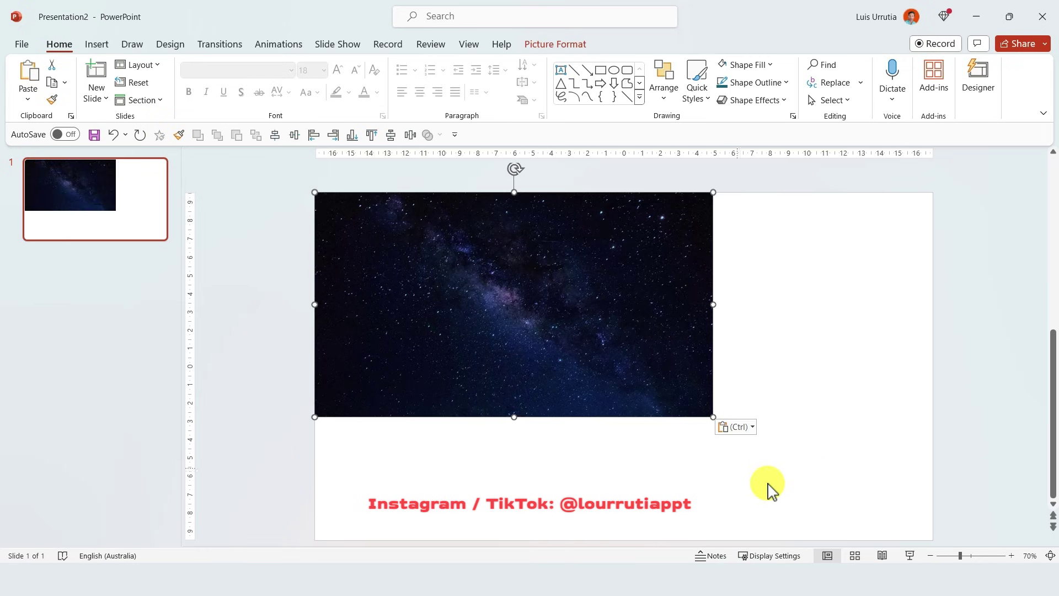
Enlarge the starry picture so it fills the whole slide
left_click_drag(713, 416, 933, 525)
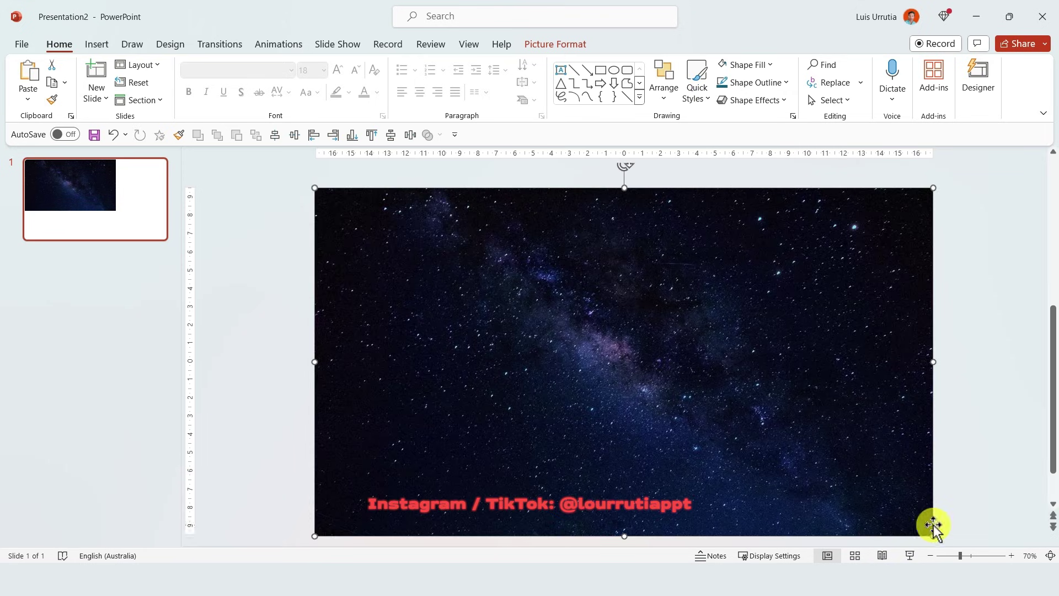
left_click(1001, 458)
left_click(839, 372)
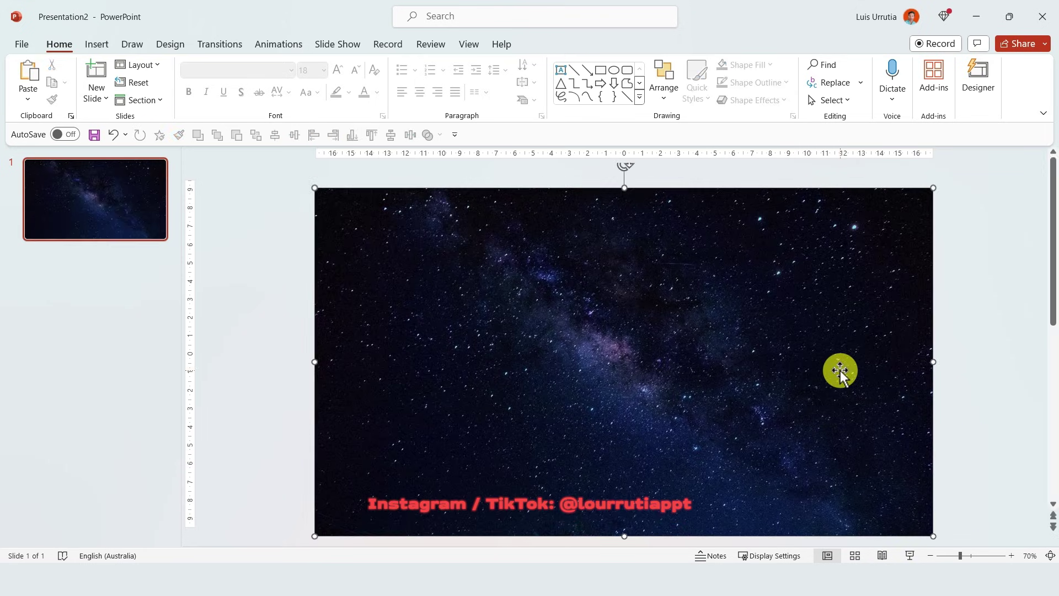
Paste a duplicate of the starry picture aligned exactly over the slide
key("ctrl+c")
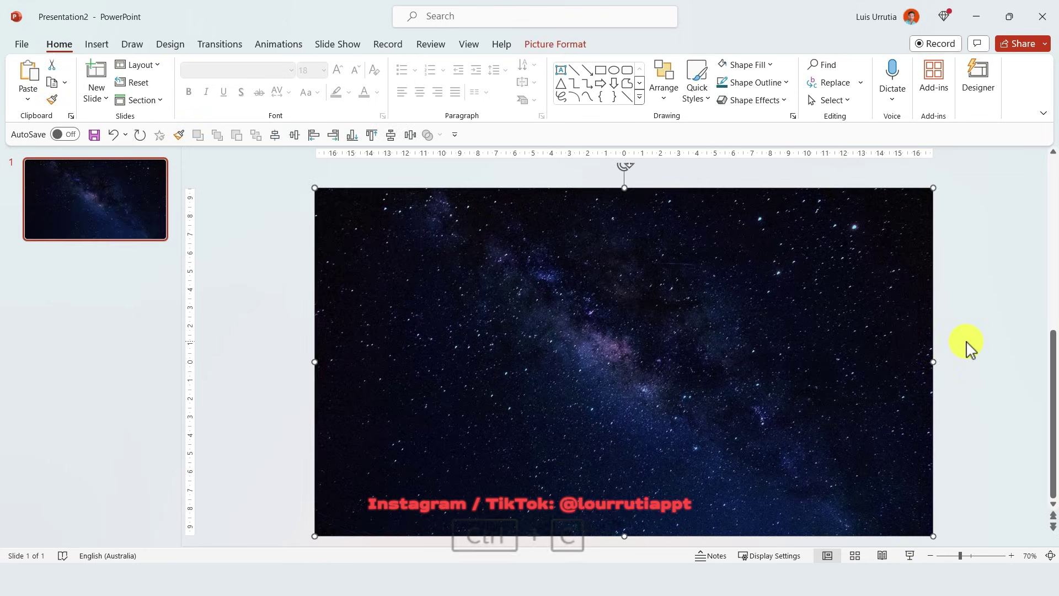
key("ctrl+v")
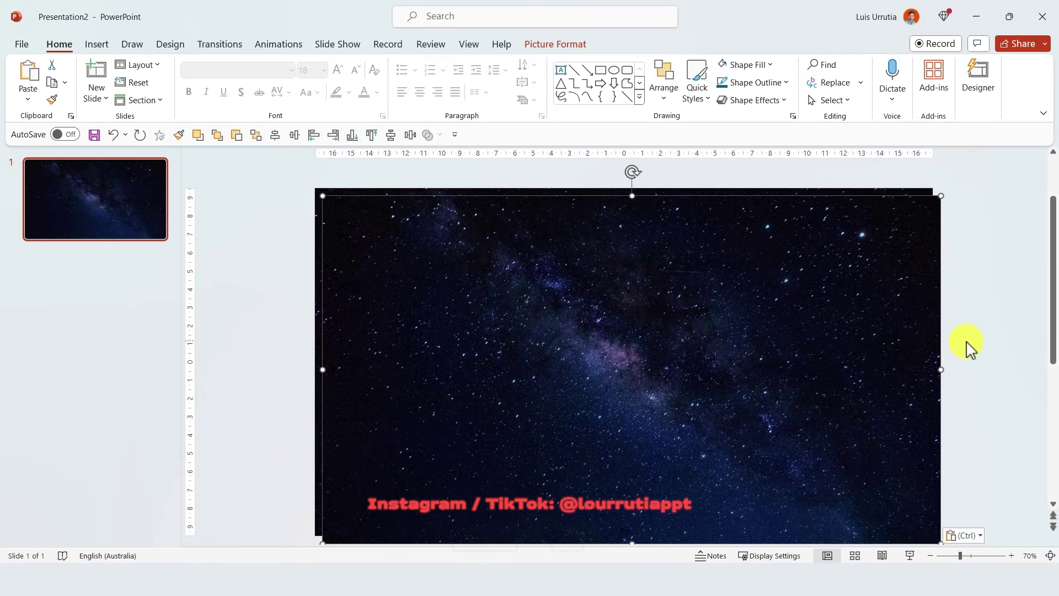
left_click_drag(609, 288, 603, 267)
right_click(602, 268)
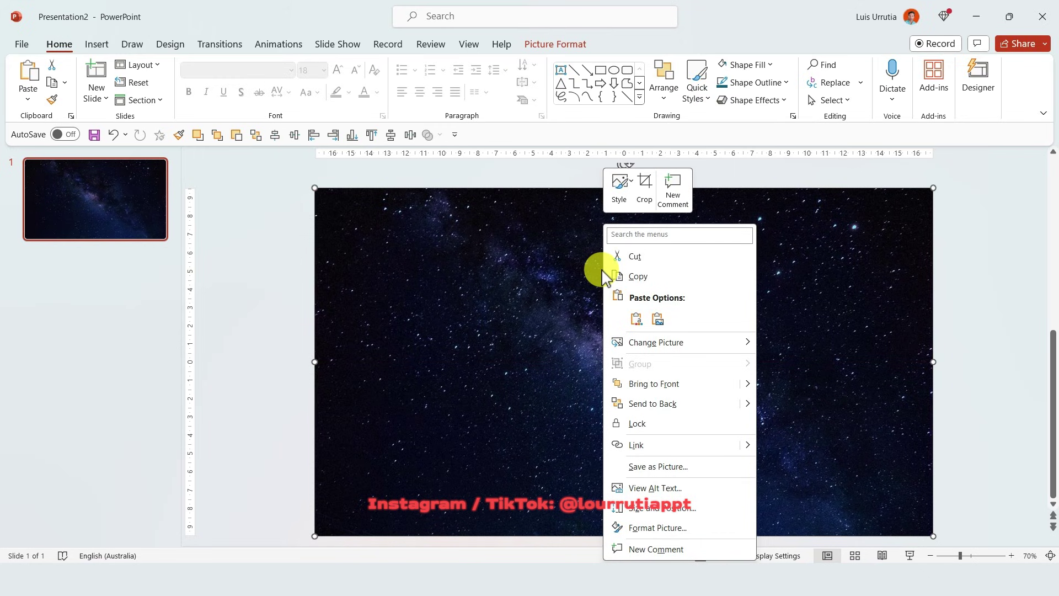
Blur the top starry copy and set brightness 21%, contrast -34%, saturation 65%
left_click(703, 524)
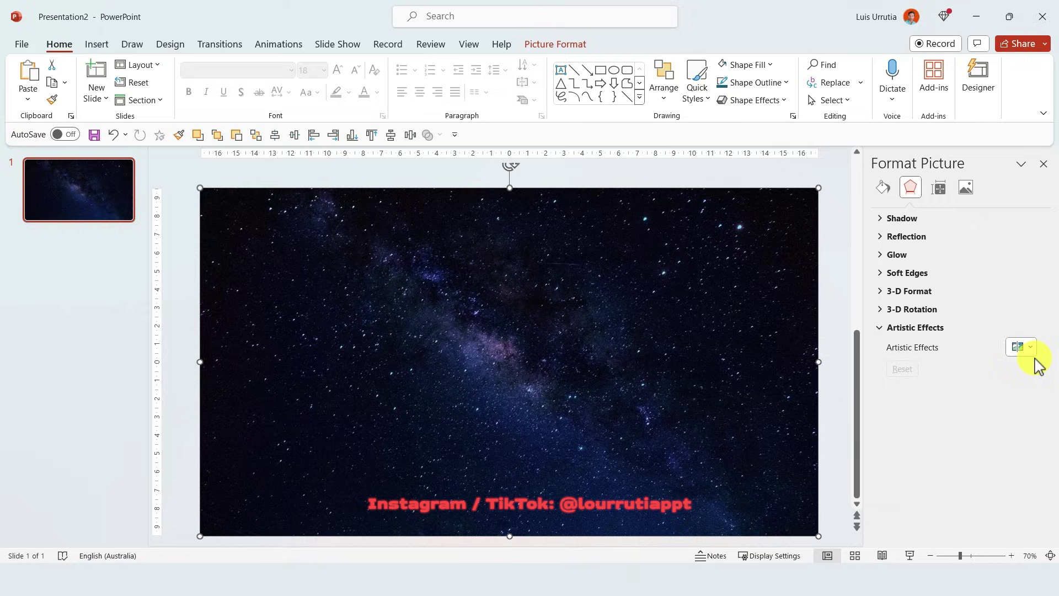
left_click(1017, 347)
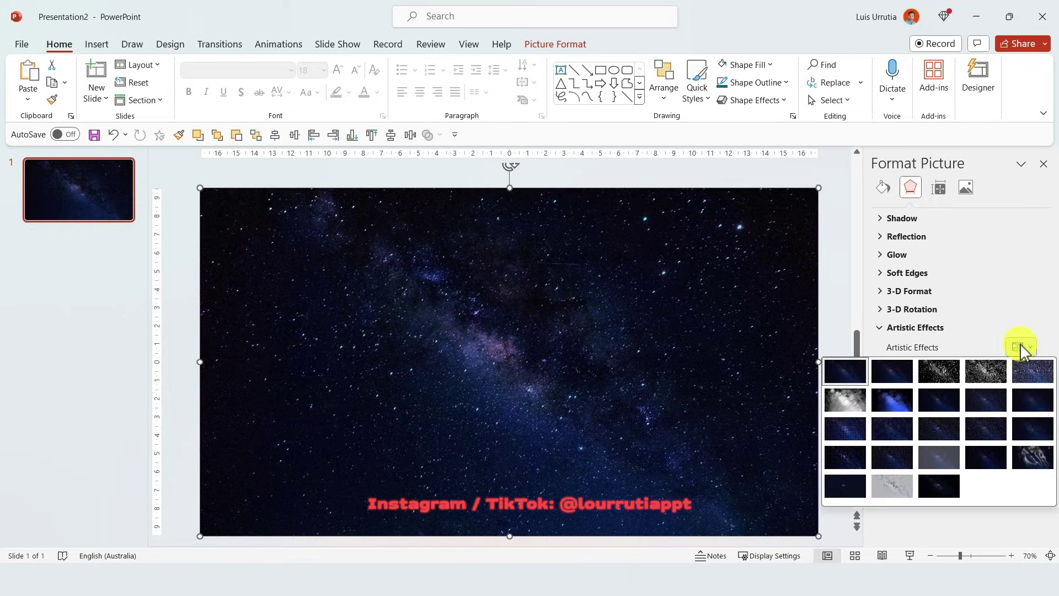
left_click(1032, 401)
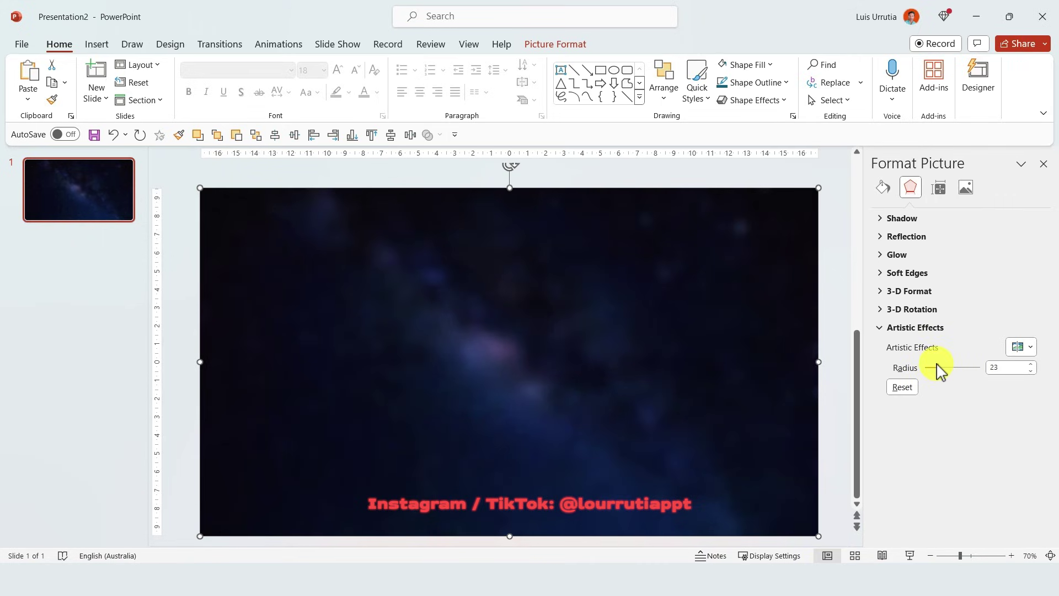
left_click(966, 191)
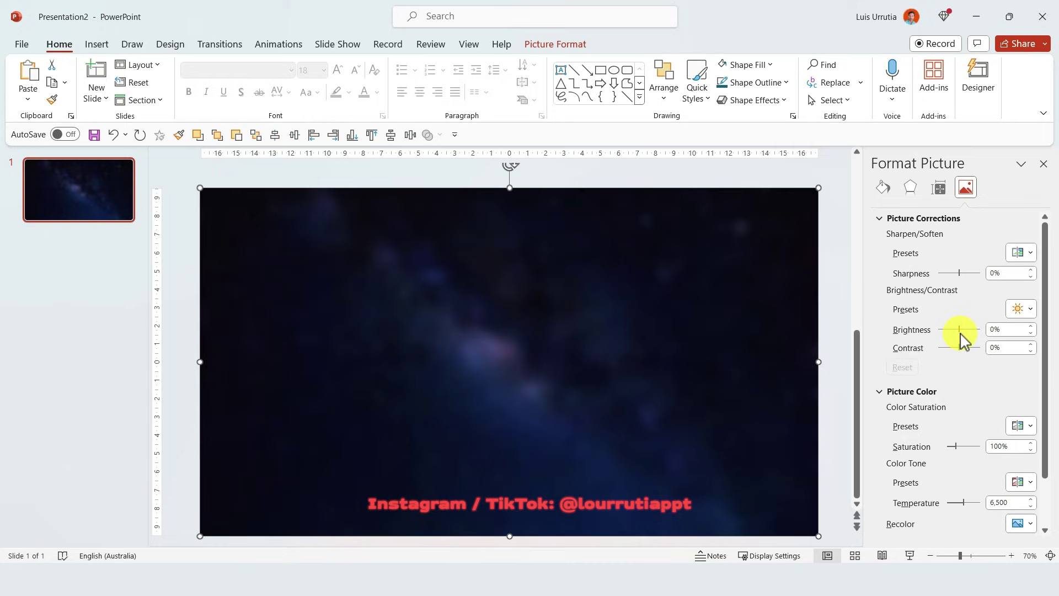
left_click_drag(959, 330, 953, 347)
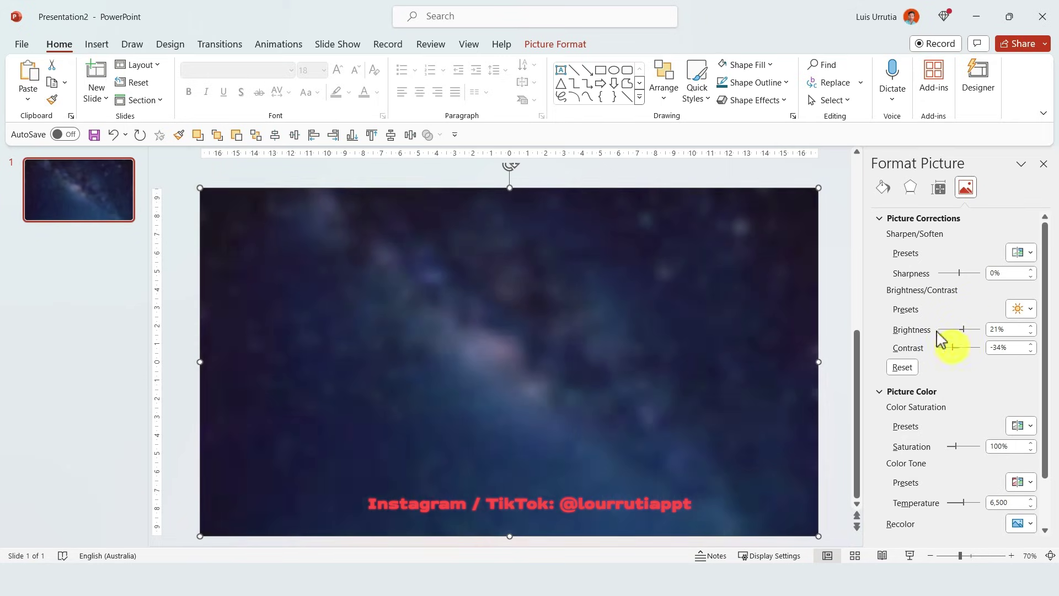
scroll(938, 449, "down", 2)
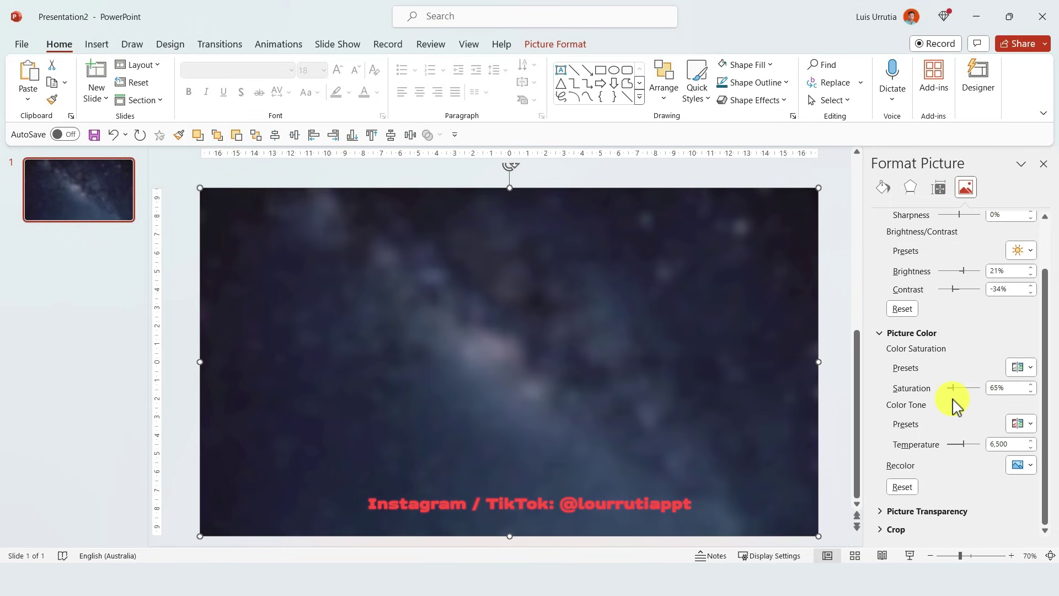
Crop the blurred copy into a centred 9.68 × 23.1 cm snipped-diagonal-corner panel
left_click(572, 55)
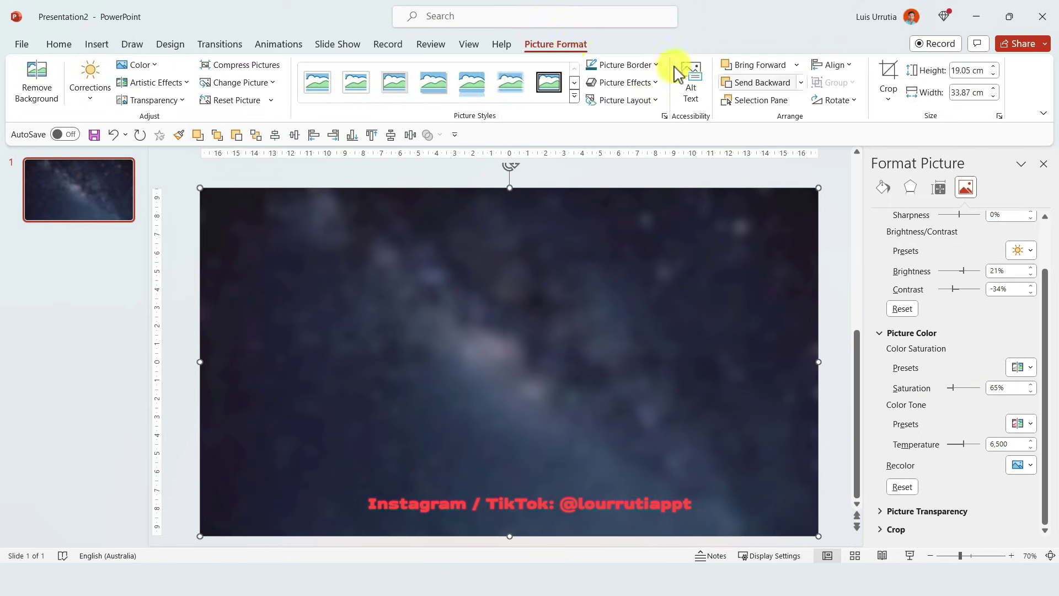
left_click(890, 101)
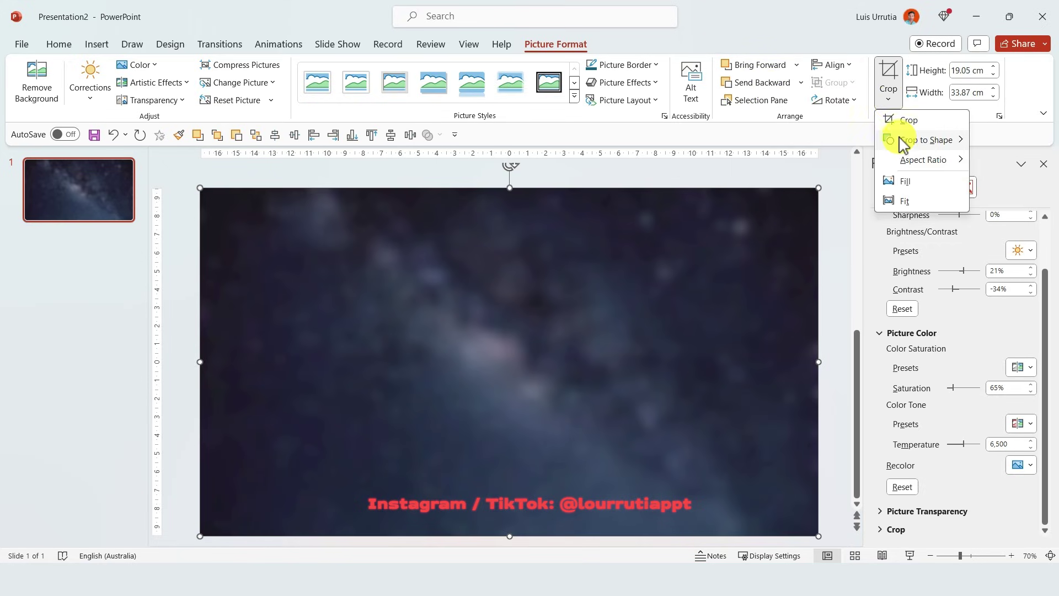
mouse_move(903, 146)
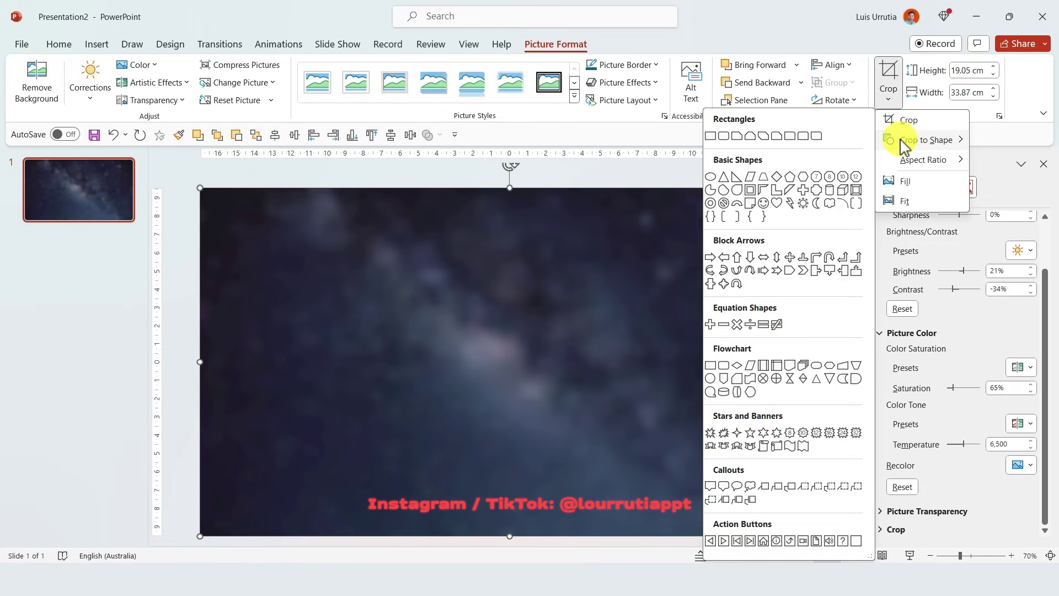
left_click(766, 136)
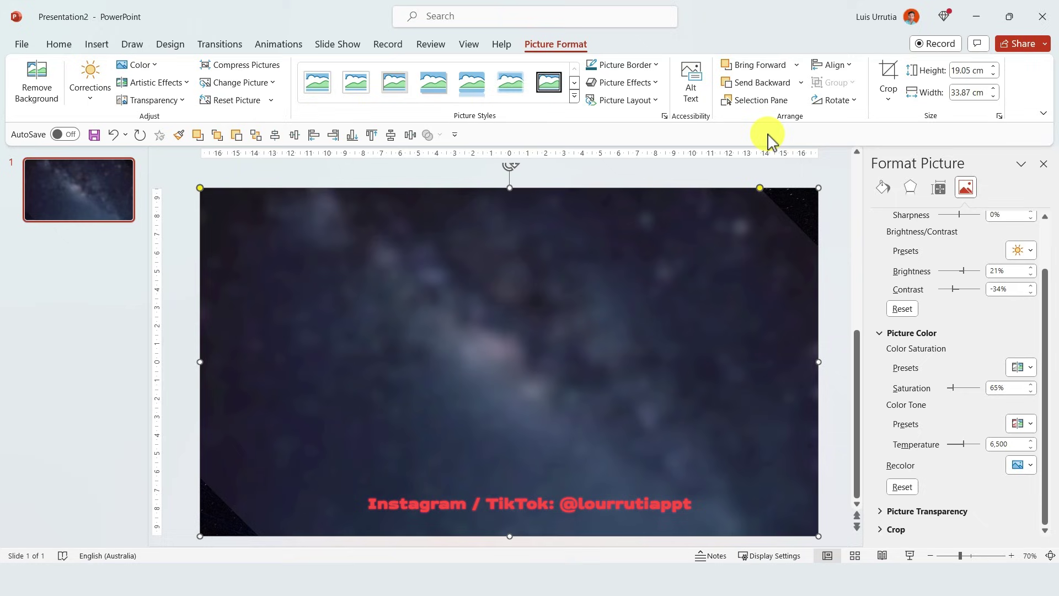
left_click(889, 74)
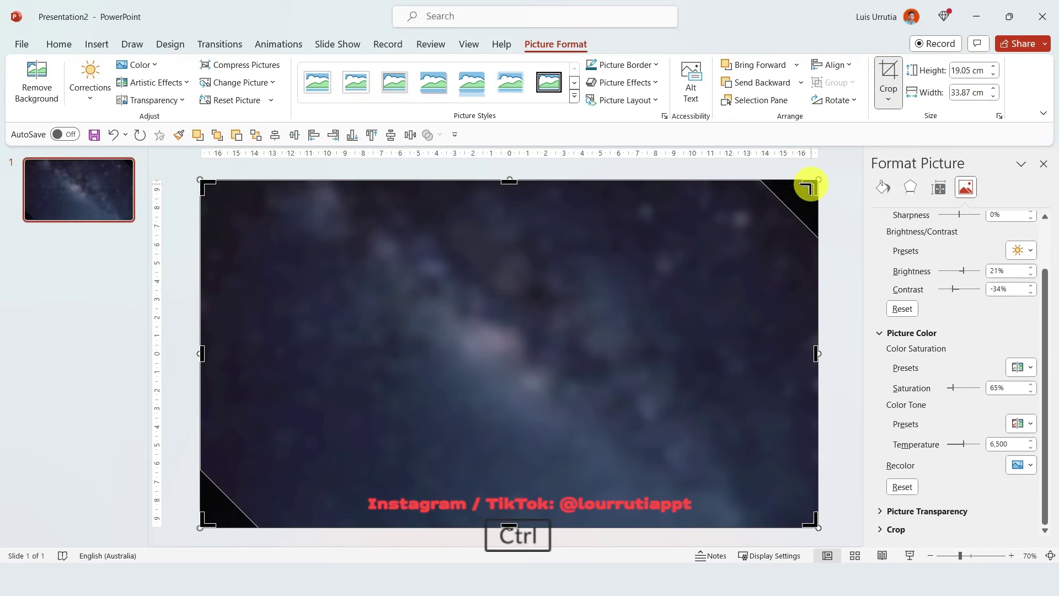
left_click_drag(808, 186, 719, 266)
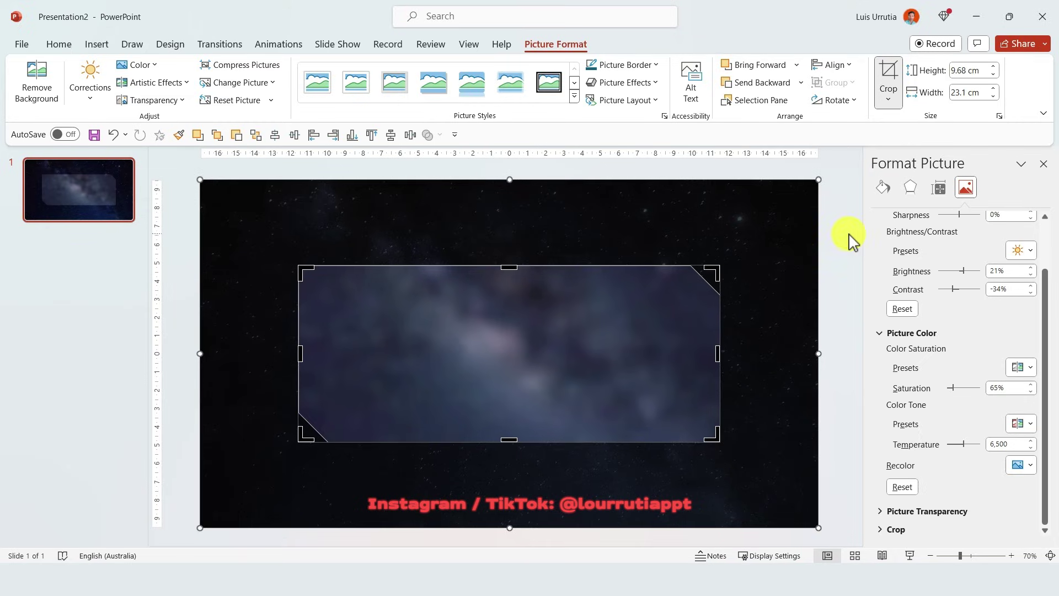
left_click(894, 80)
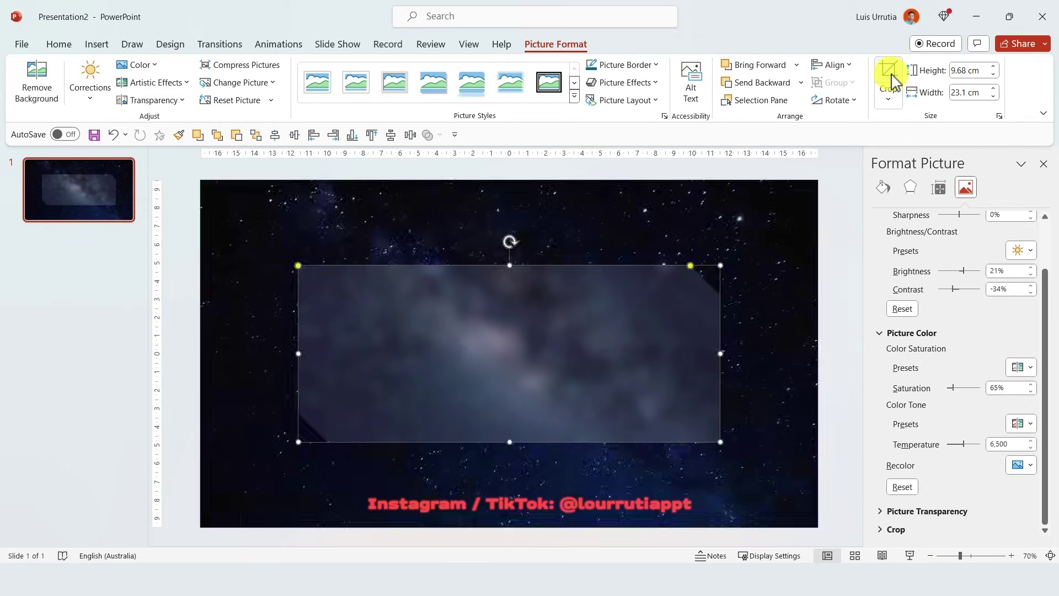
left_click(794, 236)
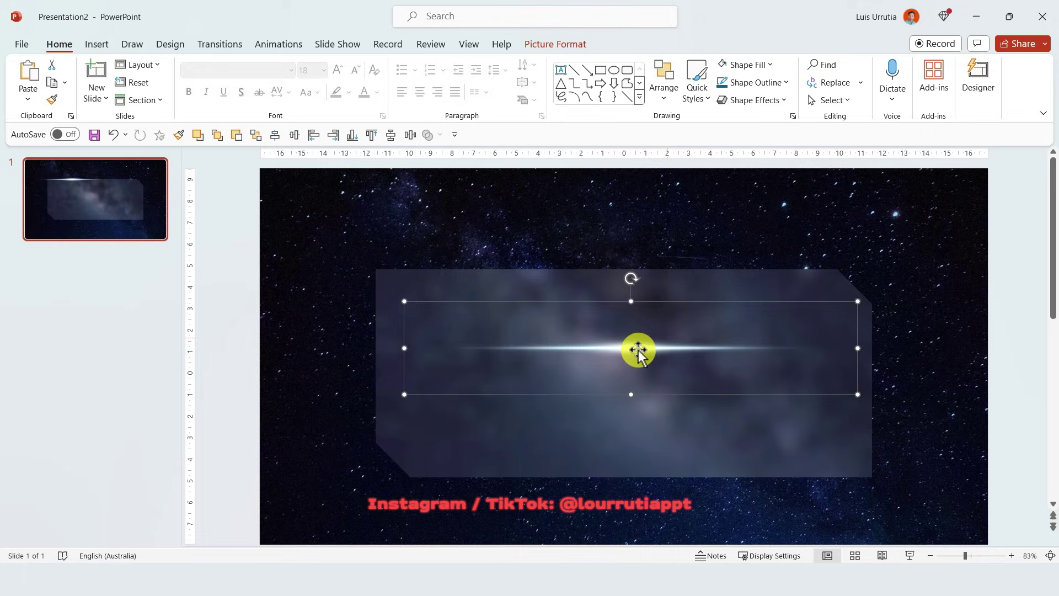
Place the light streak along the panel's top edge and a copy along its bottom edge
mouse_move(638, 355)
left_mouse_down()
mouse_move(482, 287)
mouse_move(502, 275)
mouse_move(643, 432)
mouse_move(708, 475)
mouse_move(763, 479)
mouse_move(752, 481)
left_mouse_up()
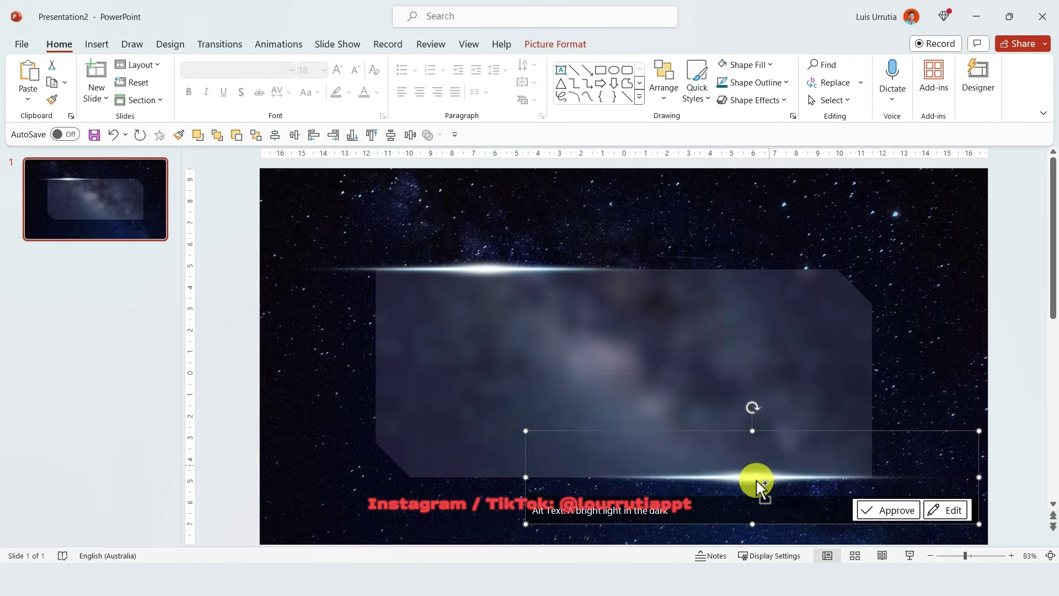
left_click_drag(485, 268, 517, 267)
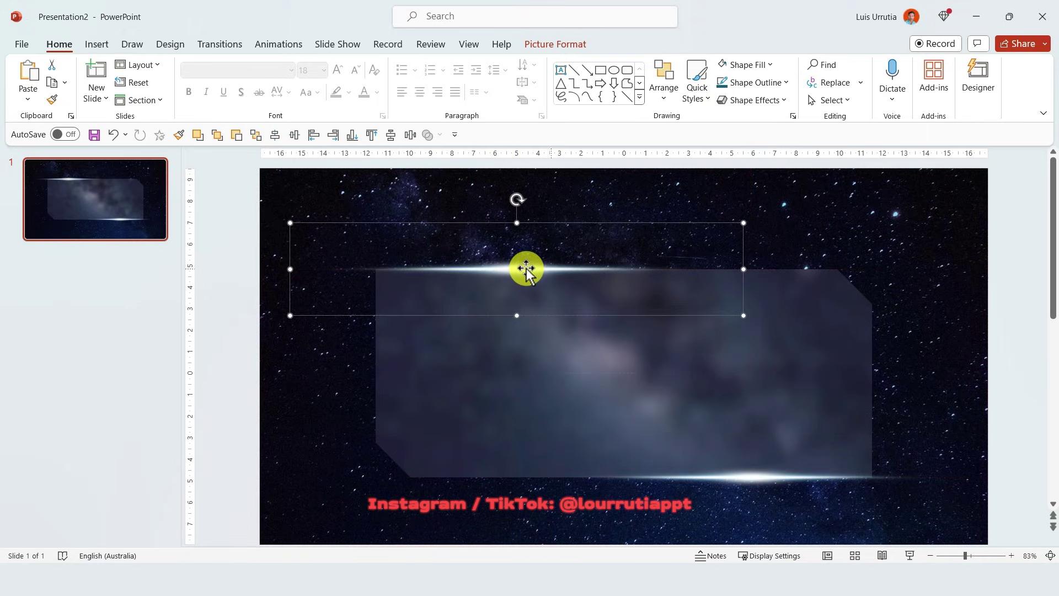
left_click(1024, 338)
Add an enlarged MERCURY title text box above the panel
left_click(94, 45)
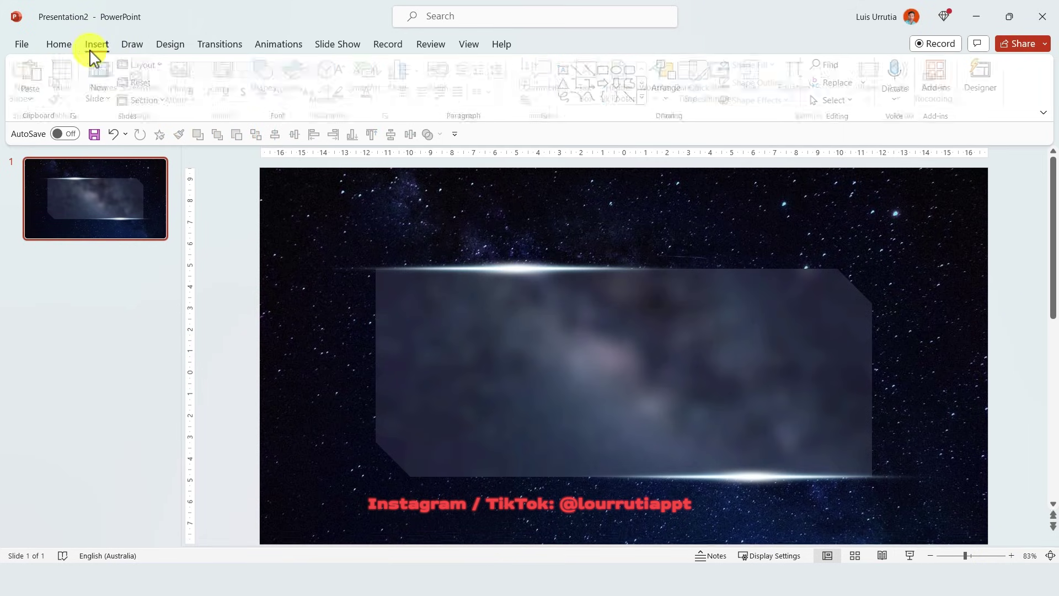
left_click(584, 83)
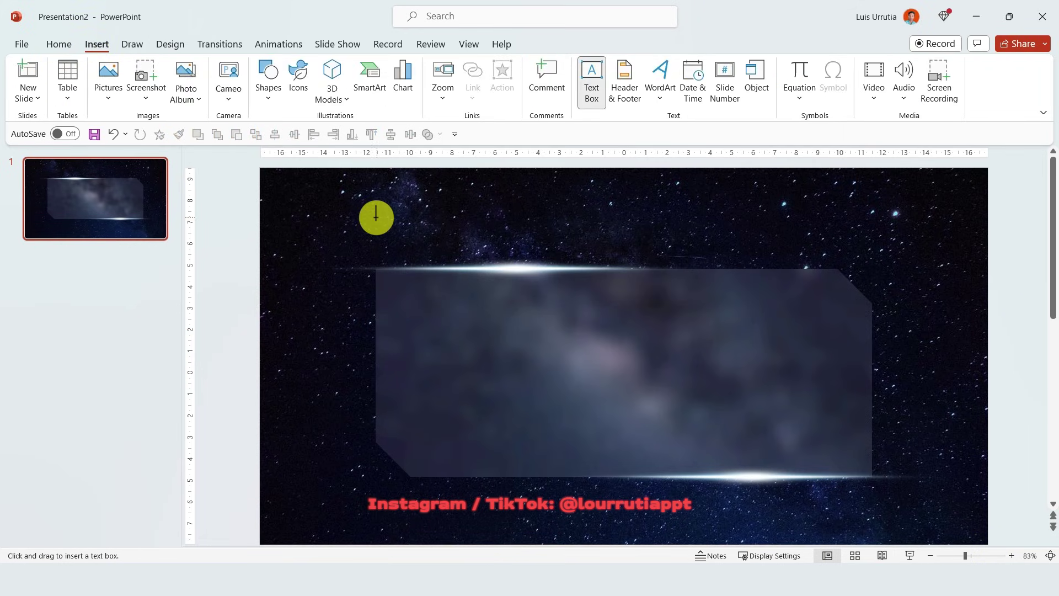
left_click_drag(630, 244, 375, 221)
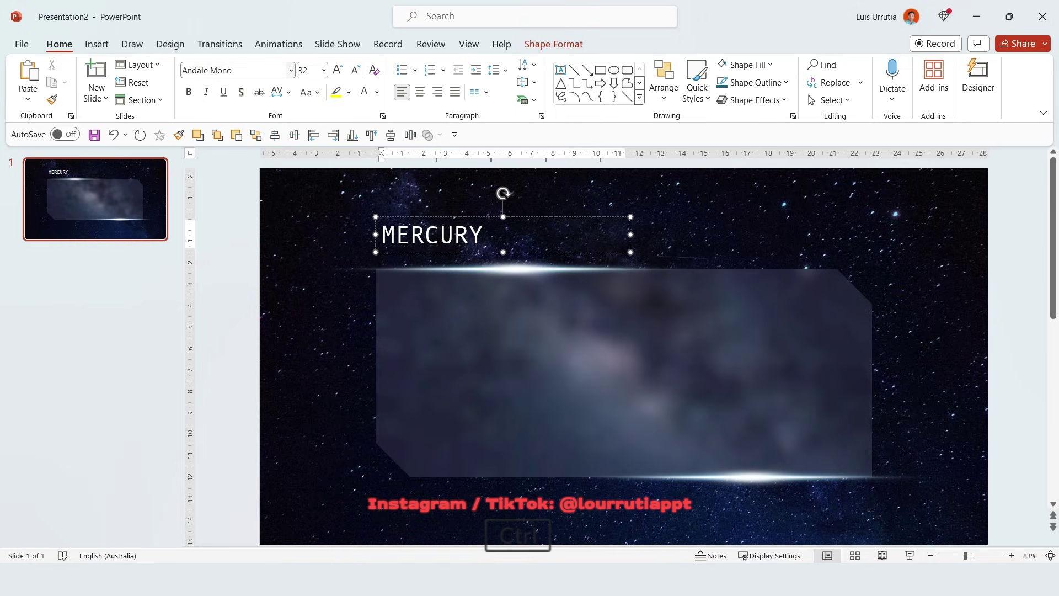
key("ctrl+a")
left_click(340, 70)
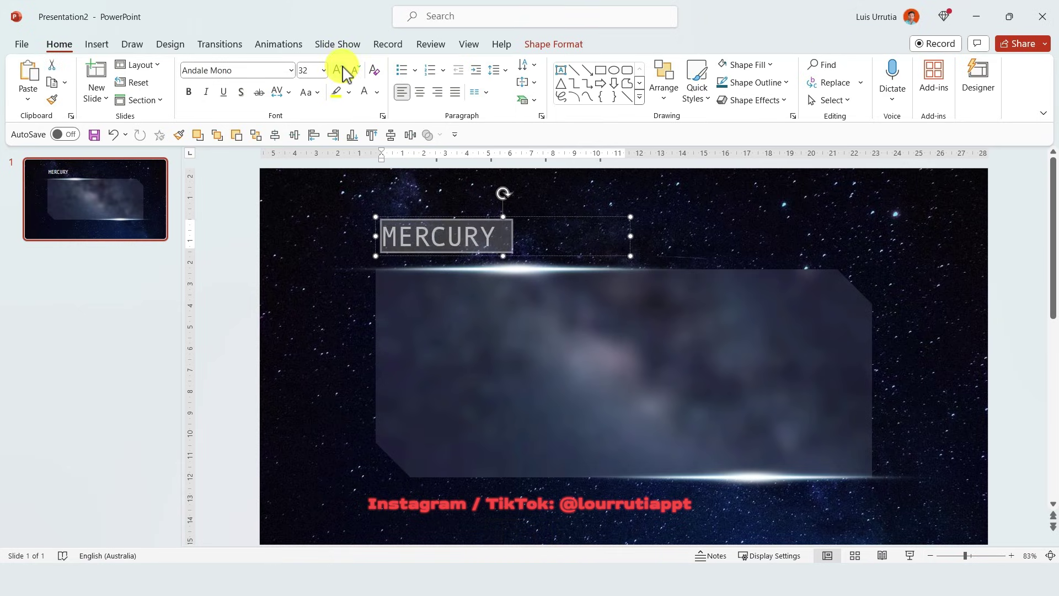
left_click(547, 217)
Paste the Mercury description, shrink it to 16 pt and narrow its box to rewrap
type("The smallest planet in our solar system and nearest to the Sun, Mercury is only slightly larger than Earth's Moon.")
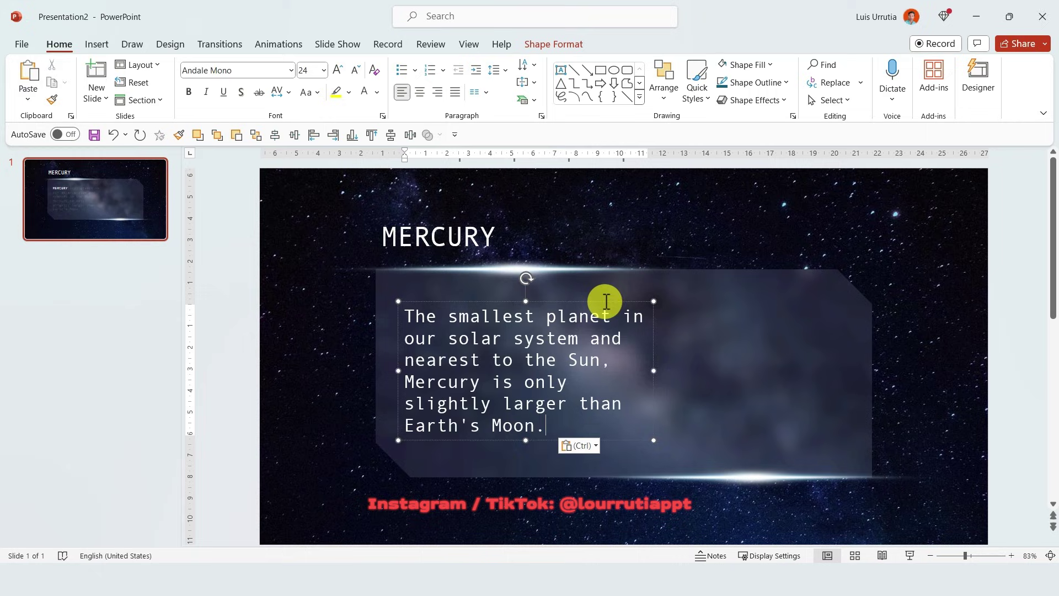
key("ctrl+a")
left_click(355, 70)
left_click(356, 70)
left_click(356, 70)
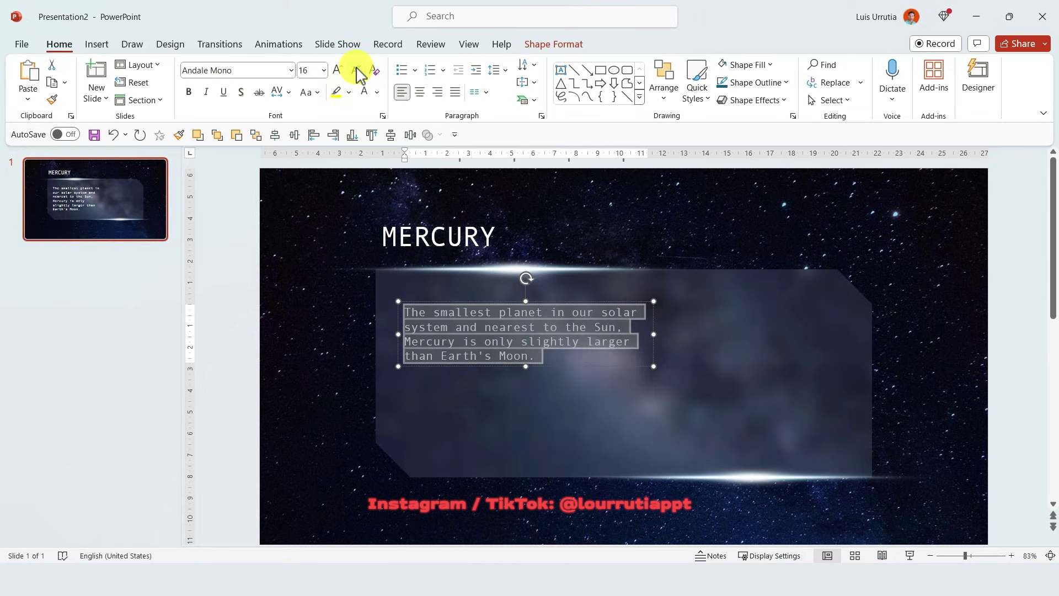
left_click_drag(657, 367, 597, 390)
Paste the Size and 3,032 miles labels and move them left inside the panel
left_click(1017, 303)
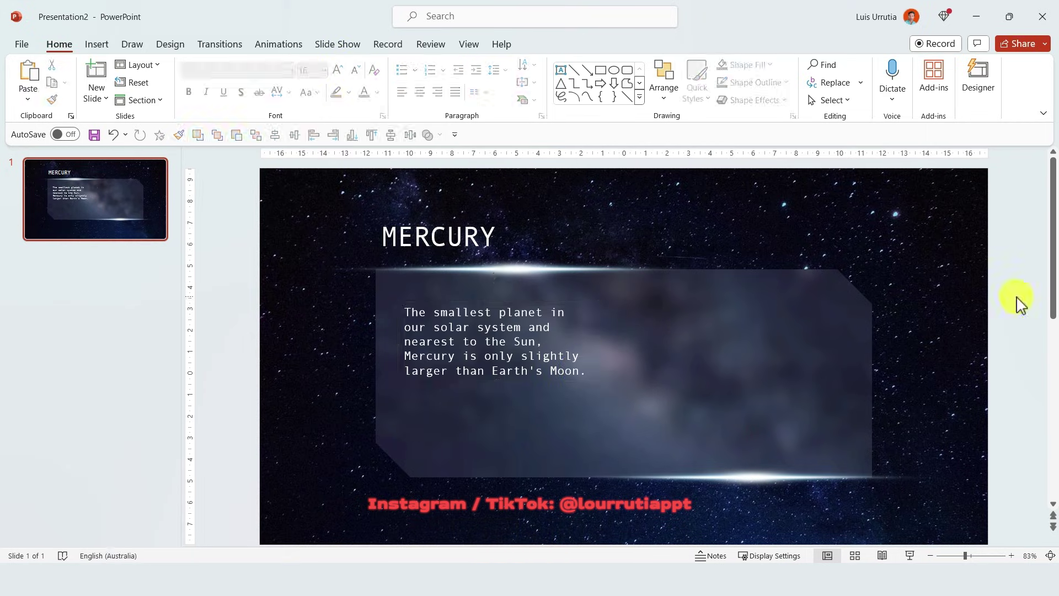
type("Size 3,032 miles")
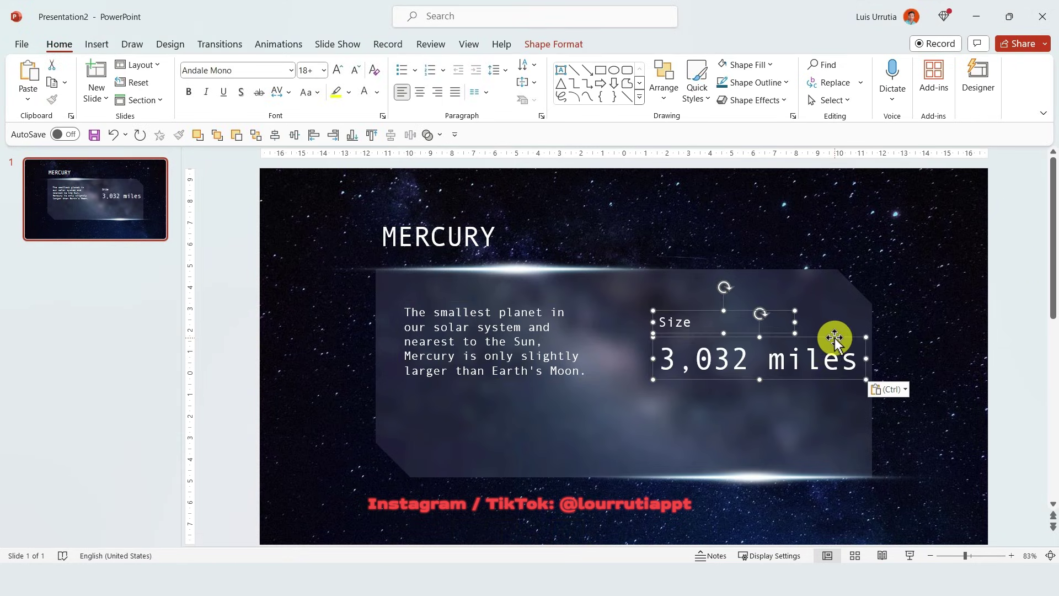
left_click_drag(833, 339, 814, 335)
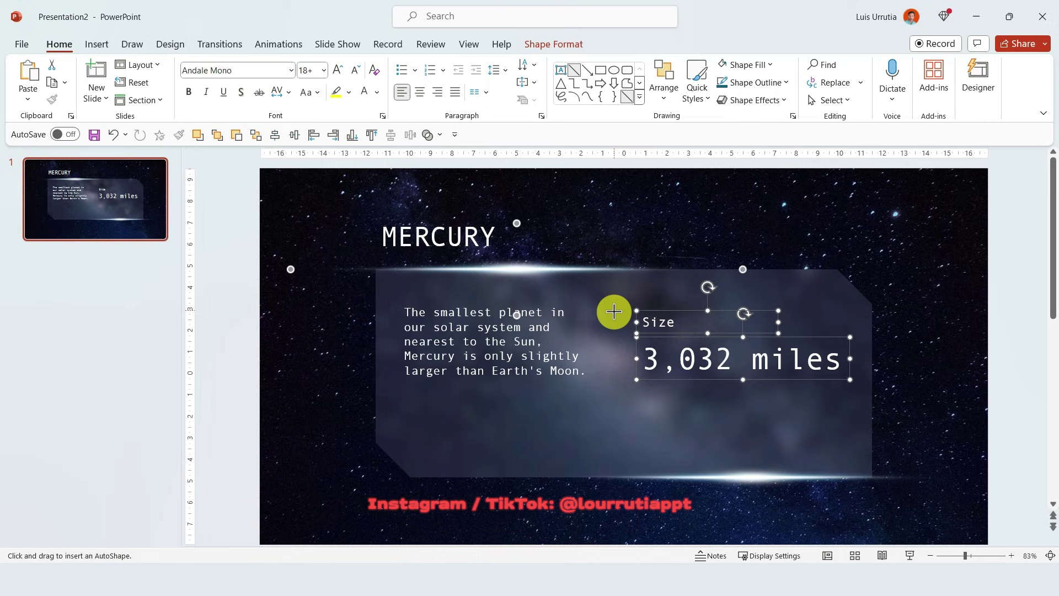
Draw a thin white vertical divider between the description and the Size figure
left_click_drag(609, 307, 610, 376)
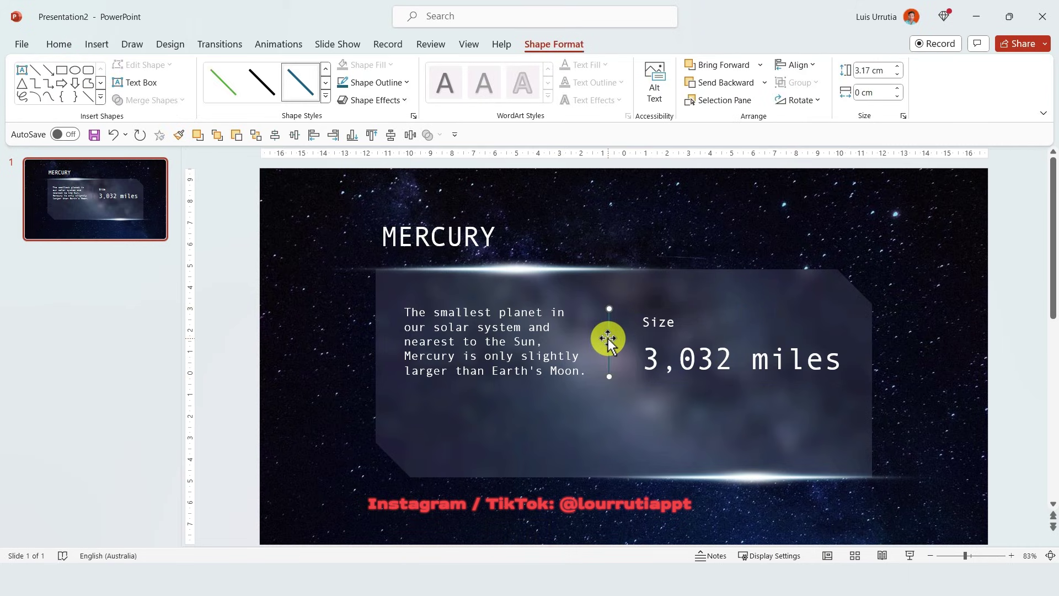
left_click(389, 82)
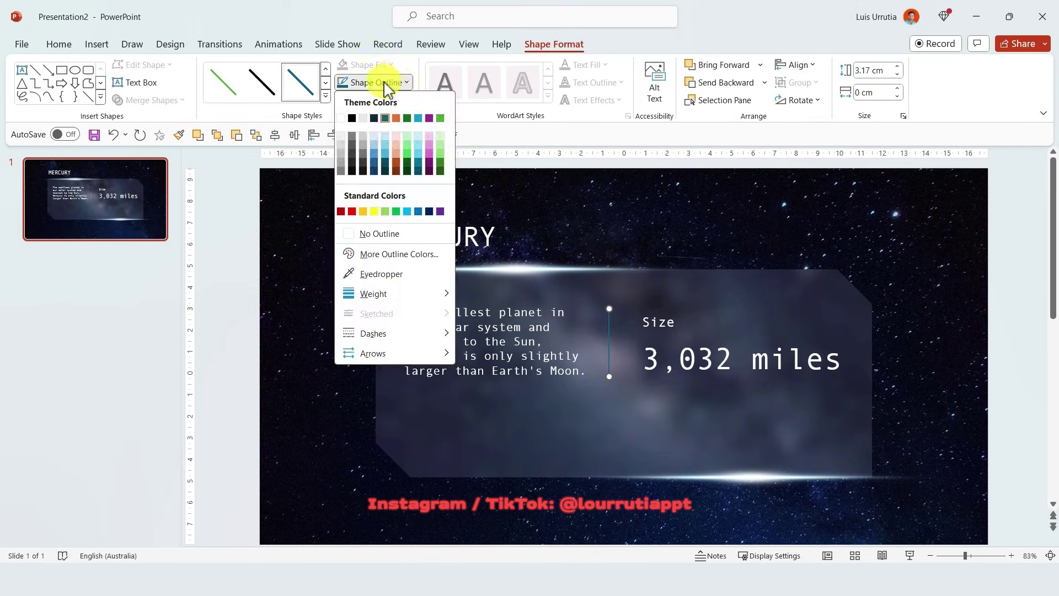
left_click(342, 118)
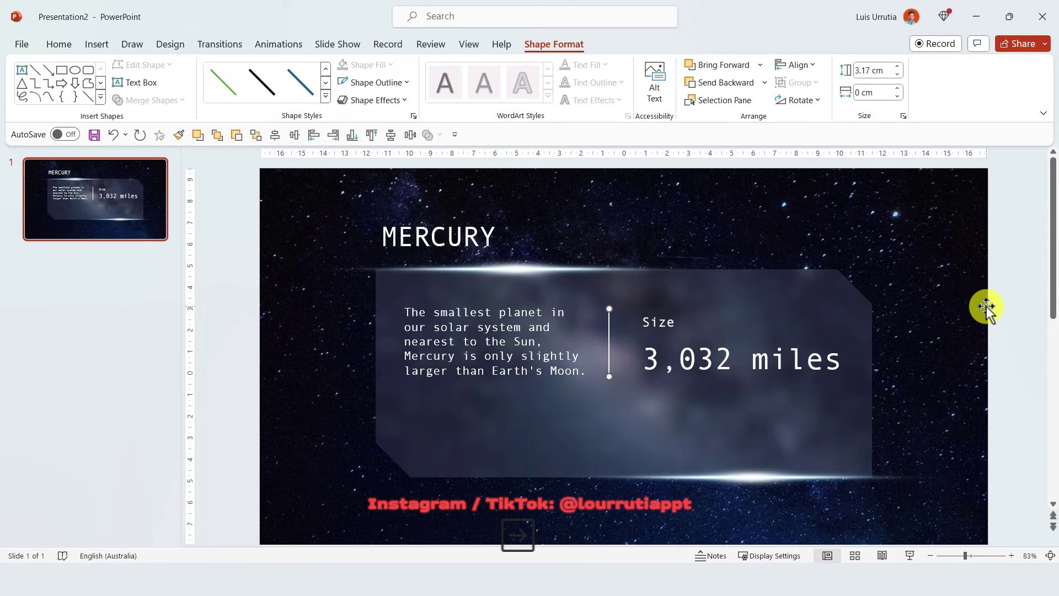
left_click(987, 414)
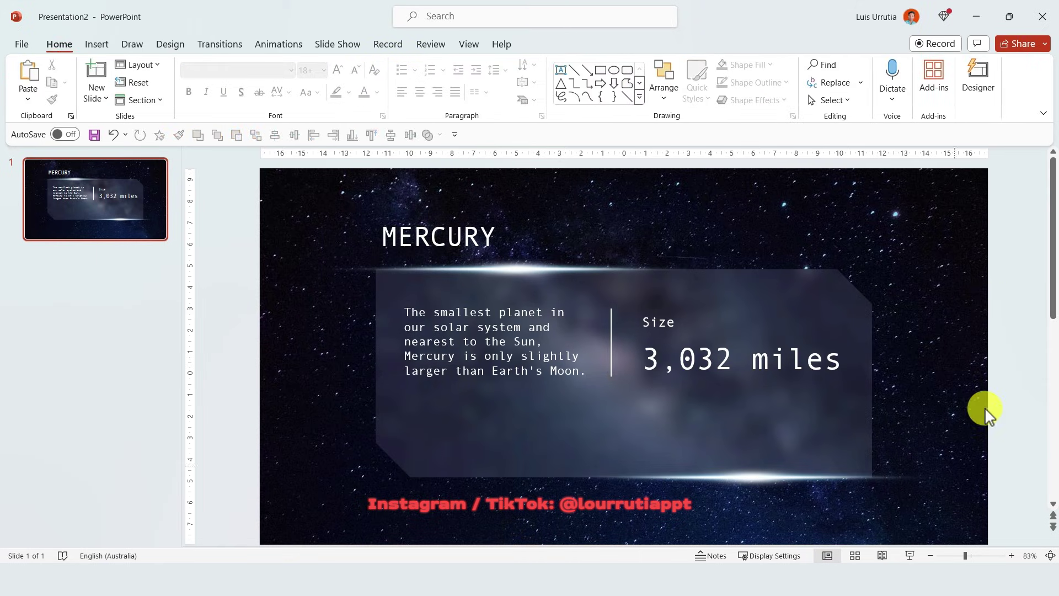
Select all slide content and nudge it up slightly
left_click_drag(1018, 529, 281, 191)
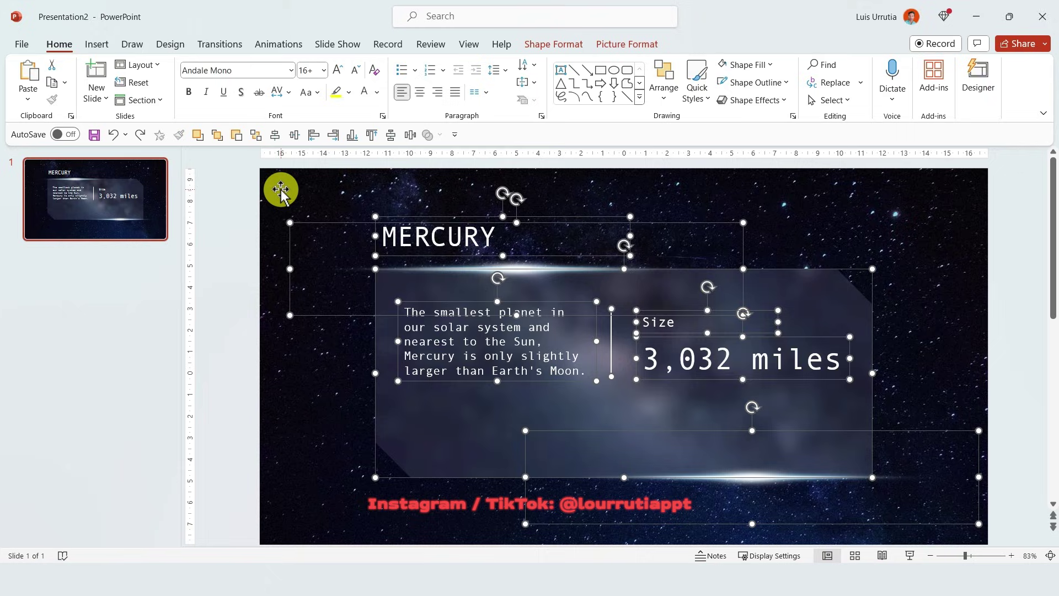
key("Up")
key("Up")
key("Up")
key("Up")
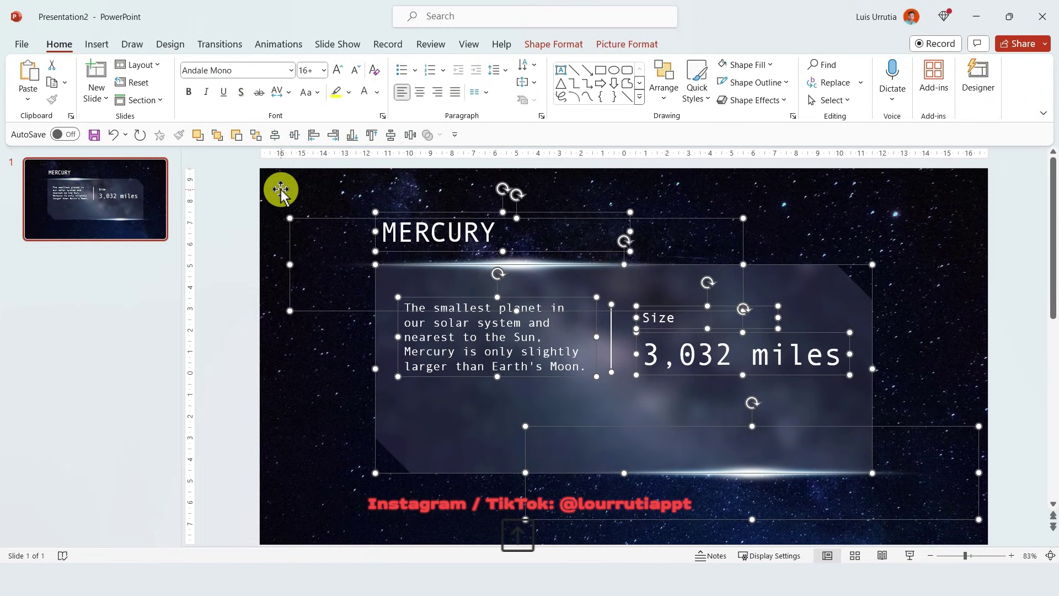
key("Up")
key("Up")
Draw a large 14.24 × 14.24 cm circle over the centre of the slide
left_click(281, 190)
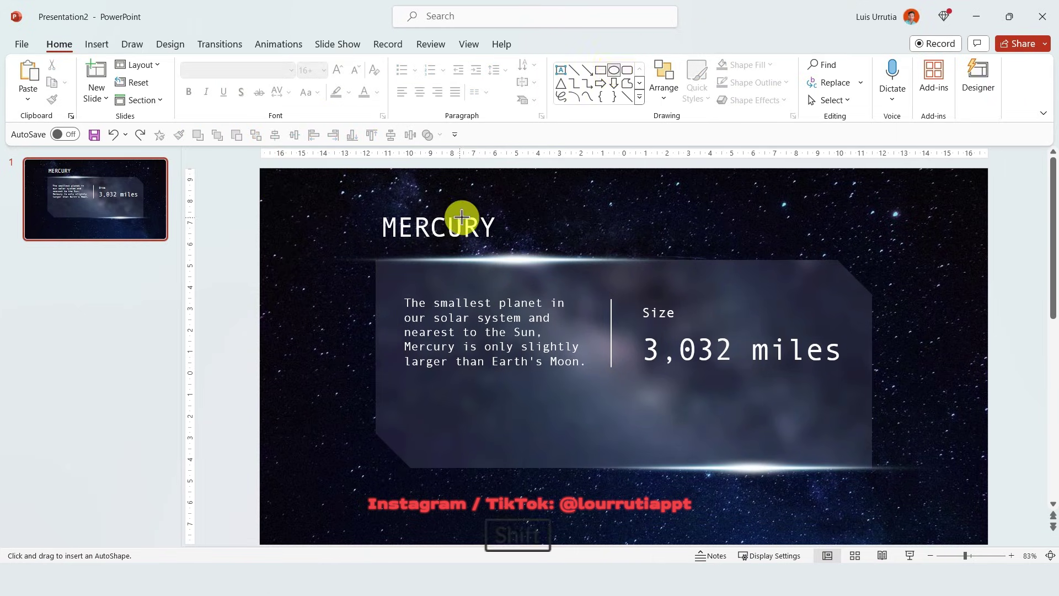
left_click_drag(459, 217, 702, 523)
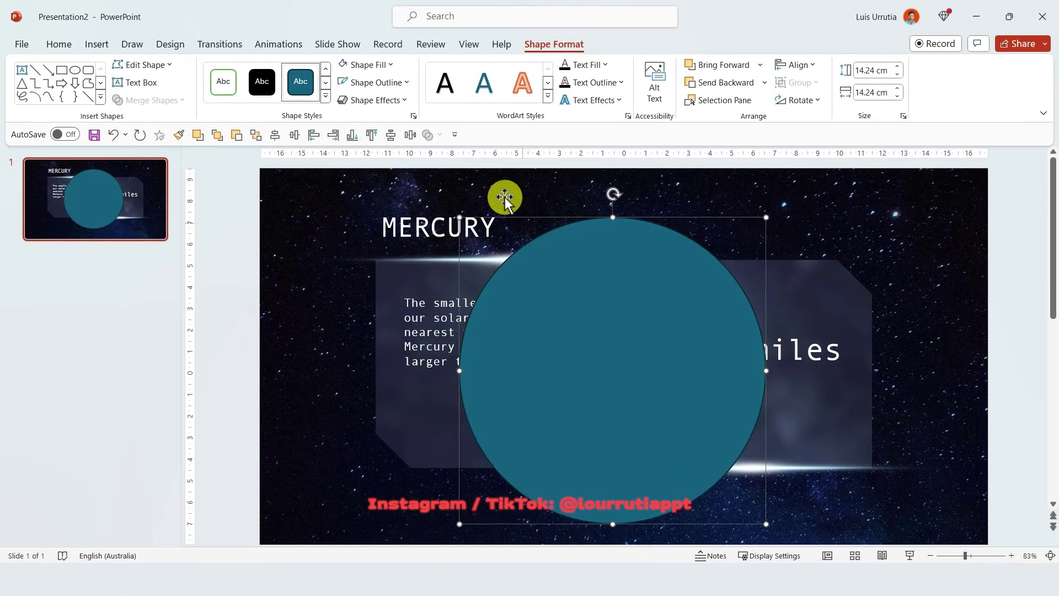
left_click(404, 84)
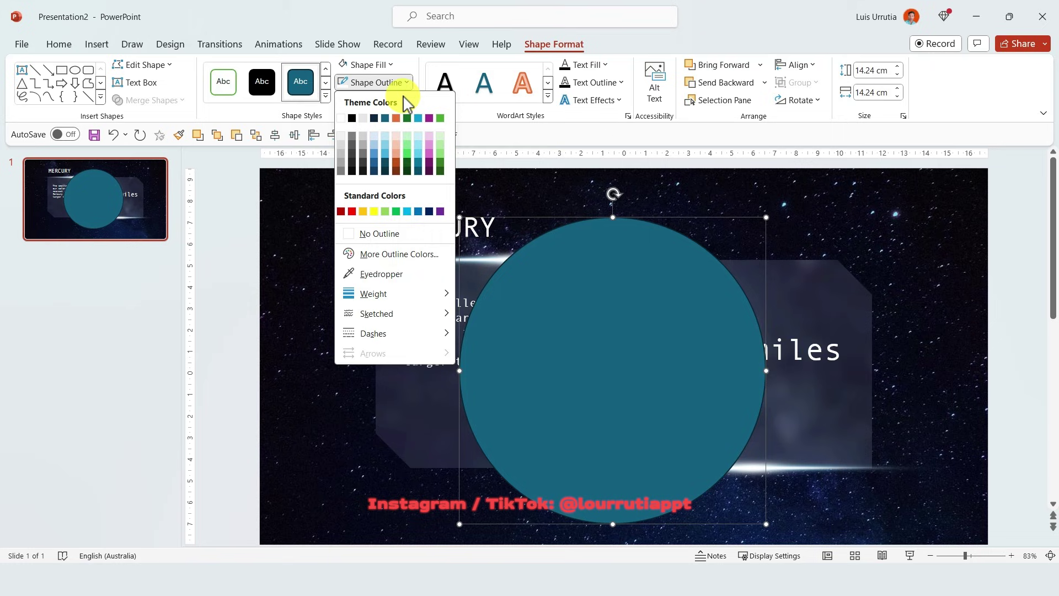
Remove the circle's outline and copy the NASA Mercury photo from Chrome's image results
left_click(405, 233)
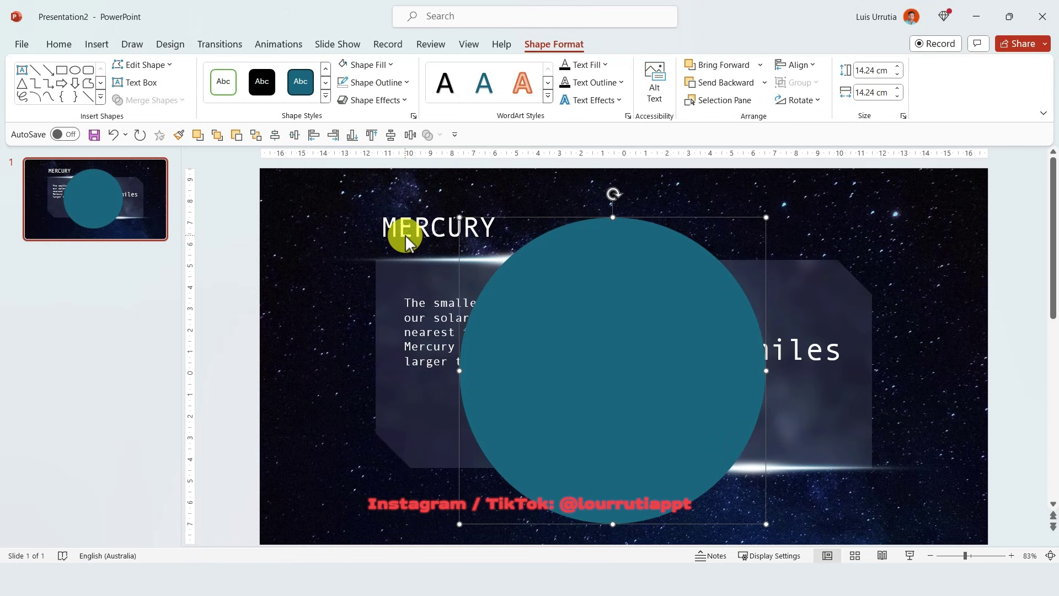
key("alt+Tab")
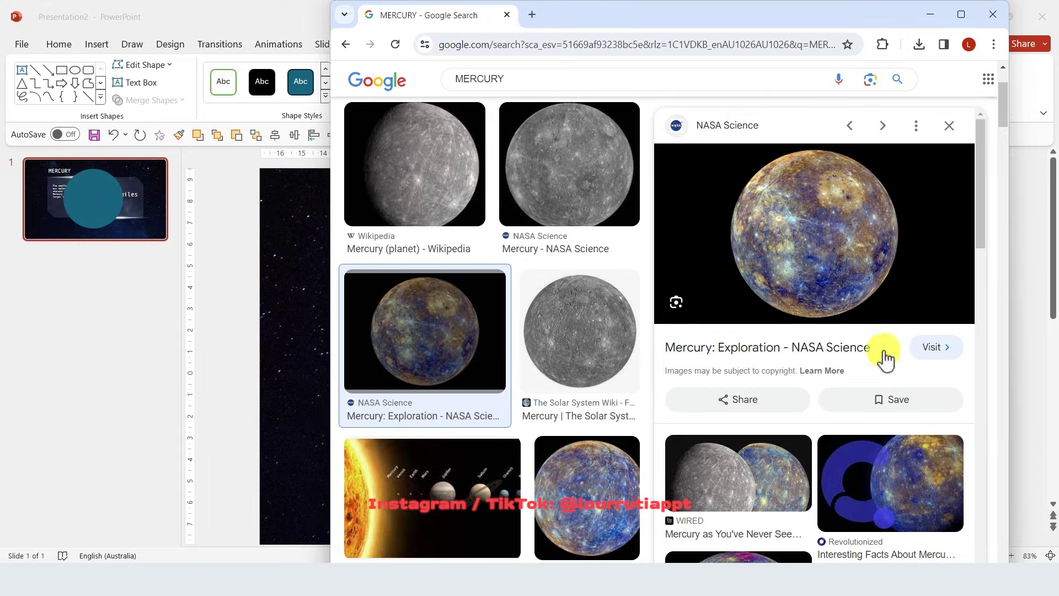
right_click(859, 260)
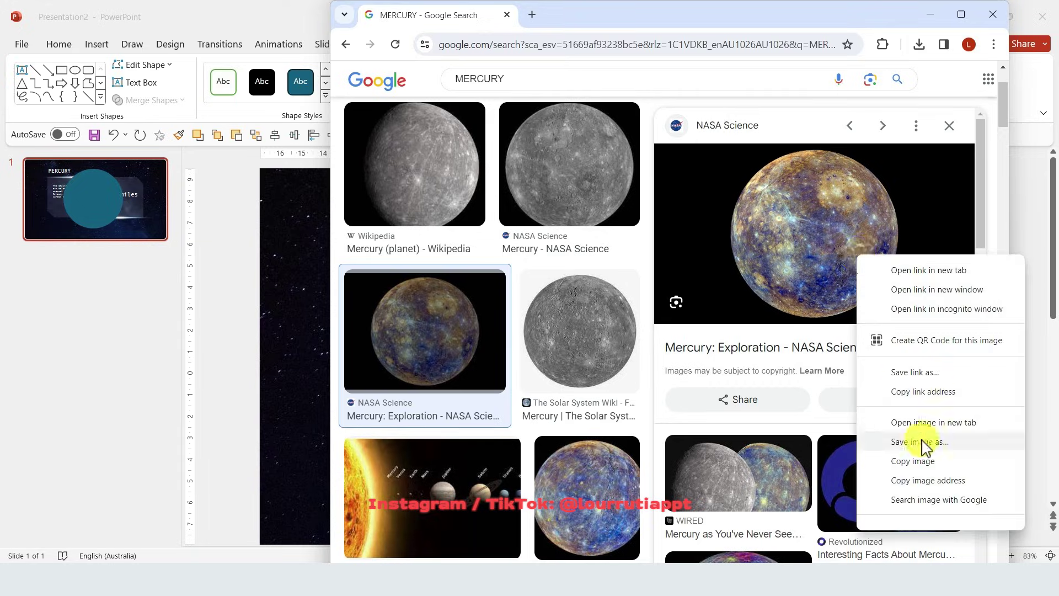
left_click(925, 461)
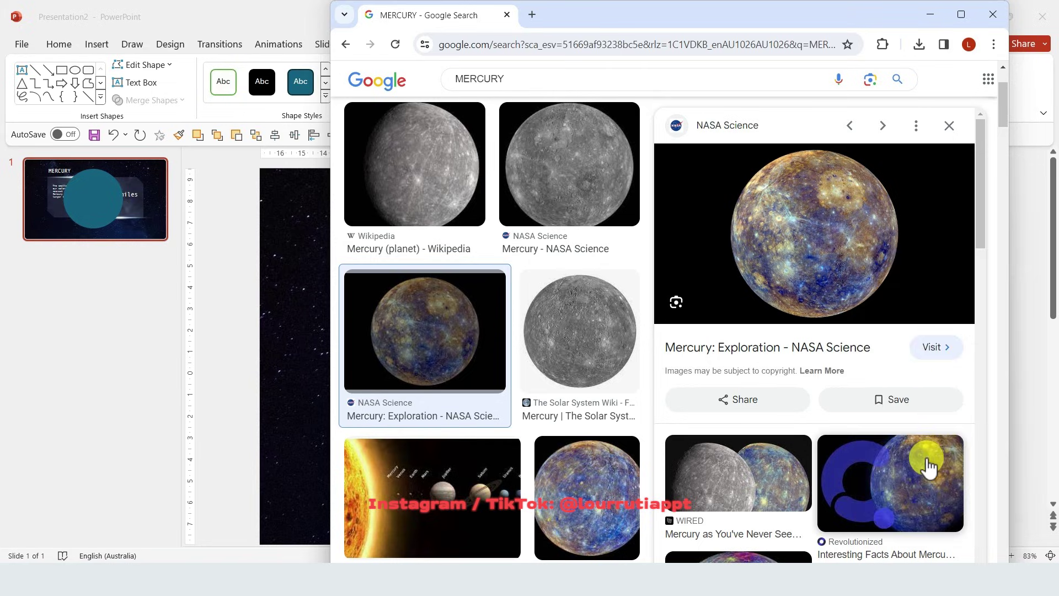
left_click(930, 14)
Fill the circle with the copied Mercury photo, cropped so the planet covers it fully
right_click(656, 342)
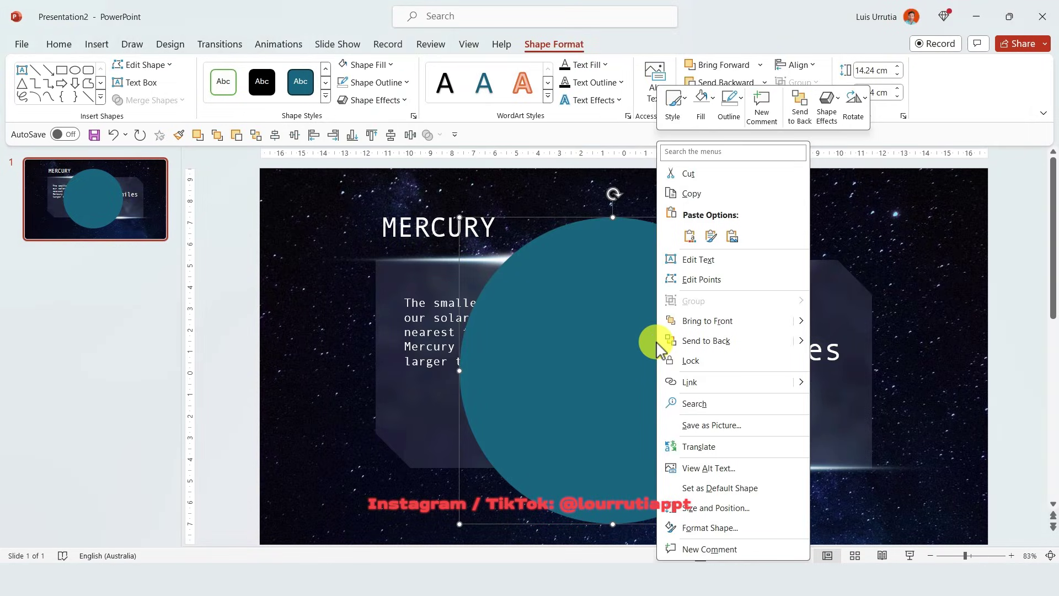
left_click(747, 528)
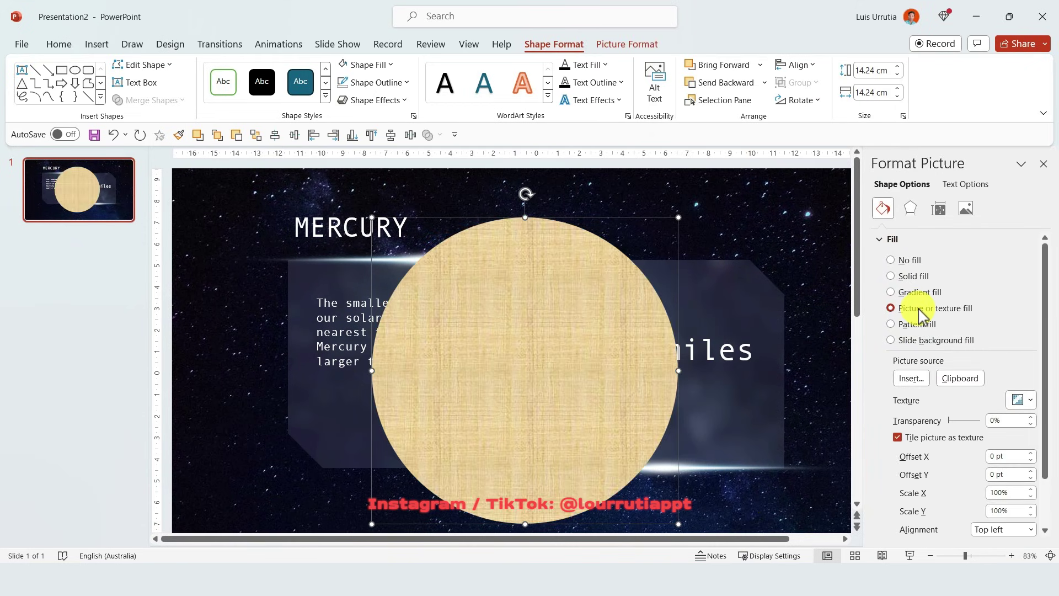
left_click(972, 382)
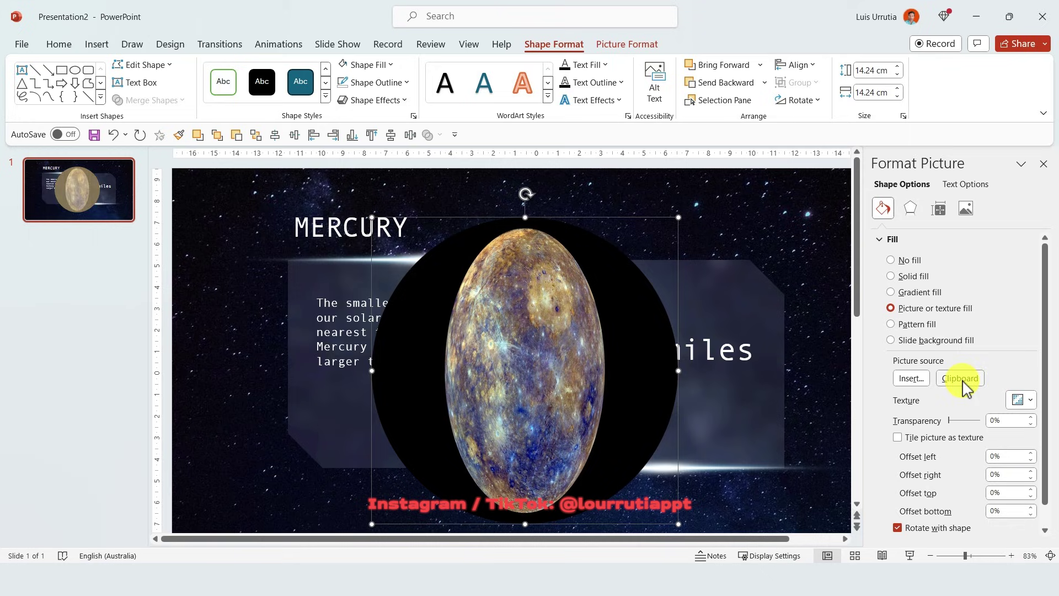
left_click(629, 44)
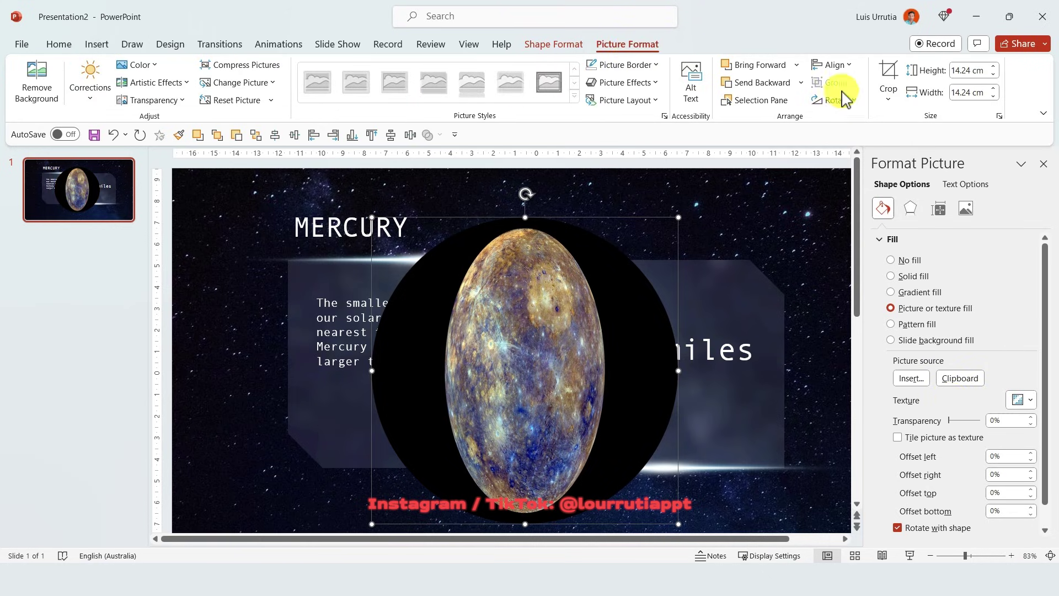
left_click(888, 100)
left_click(908, 181)
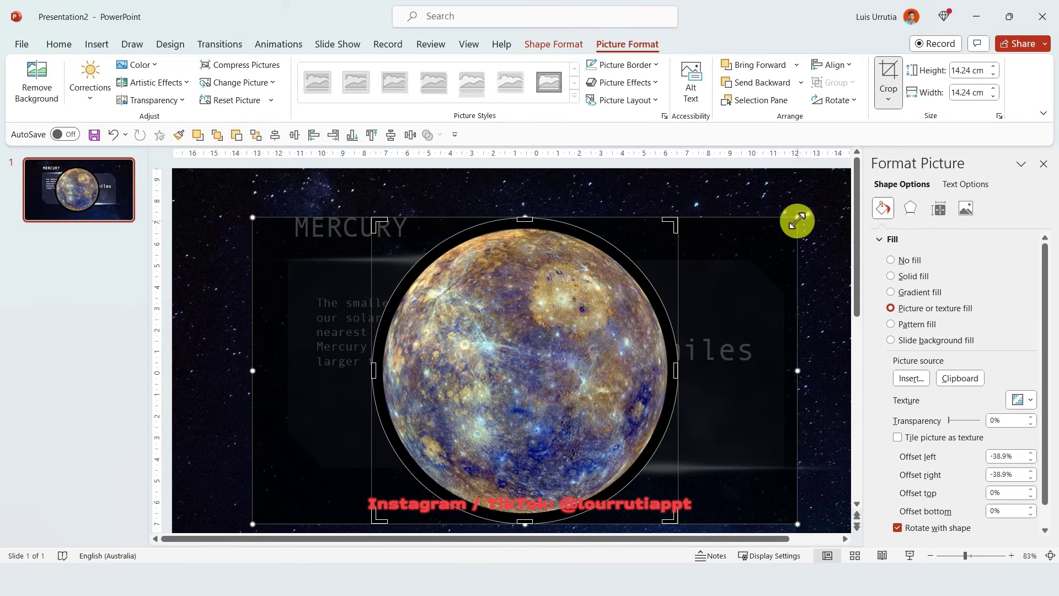
key("ctrl")
left_click_drag(796, 219, 829, 201)
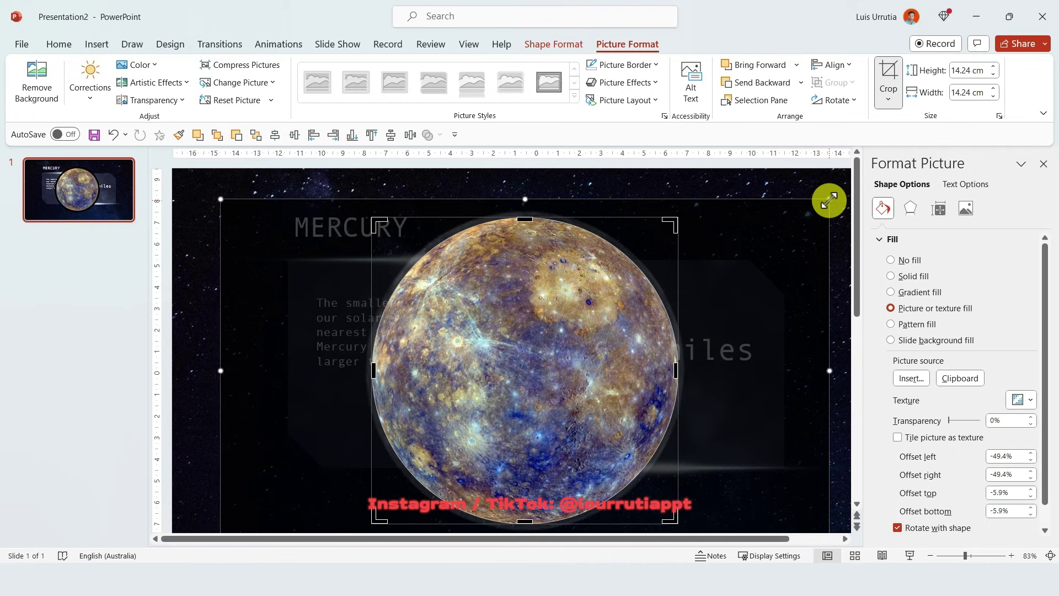
left_click(886, 77)
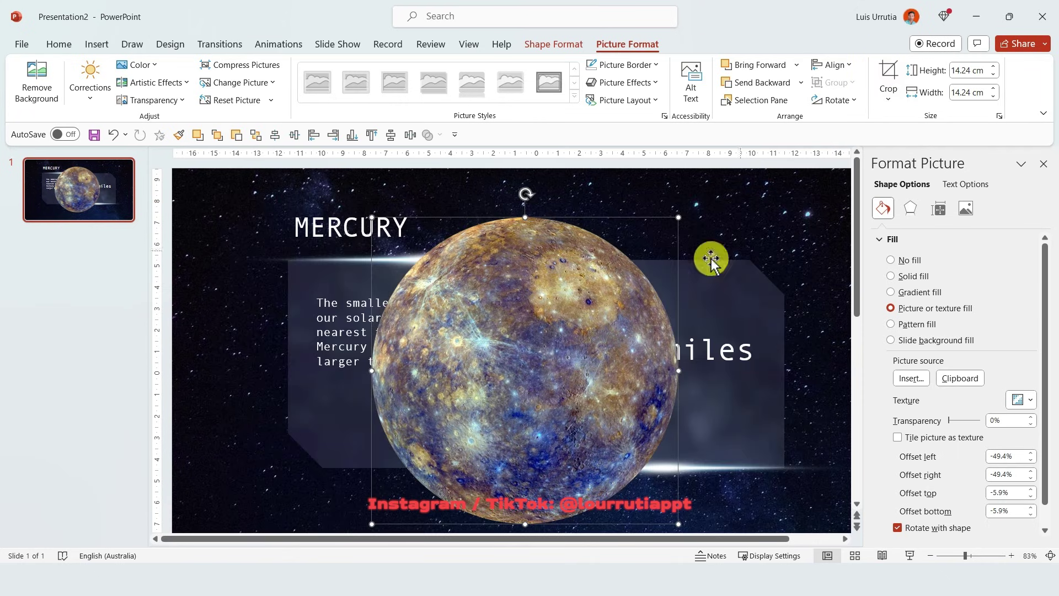
Resize the Mercury planet to 12.26 cm and set it at the slide's bottom centre
left_click(1044, 164)
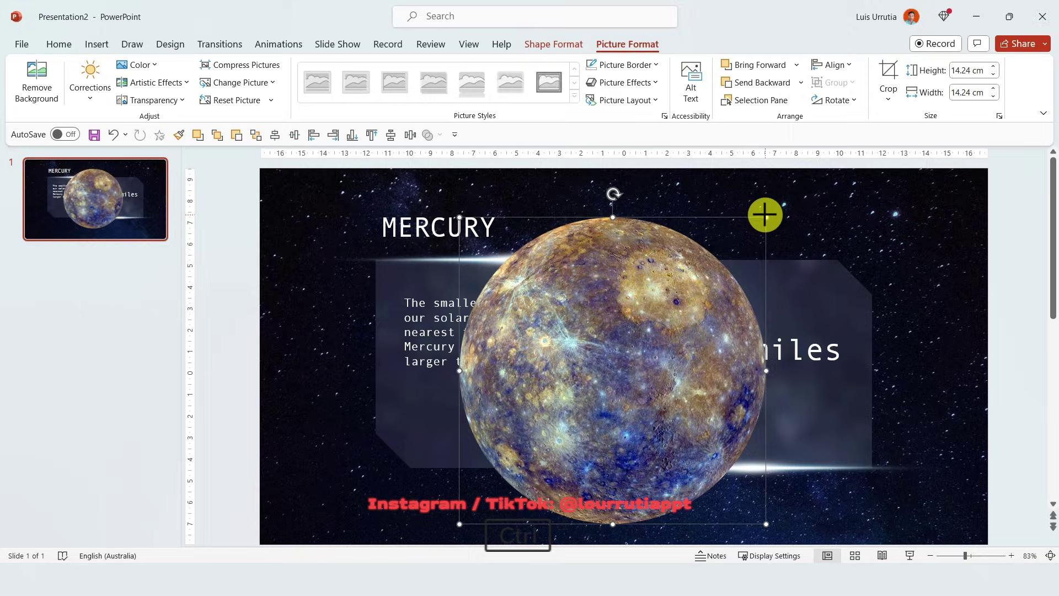
left_click_drag(765, 214, 722, 247)
left_click_drag(676, 274, 628, 425)
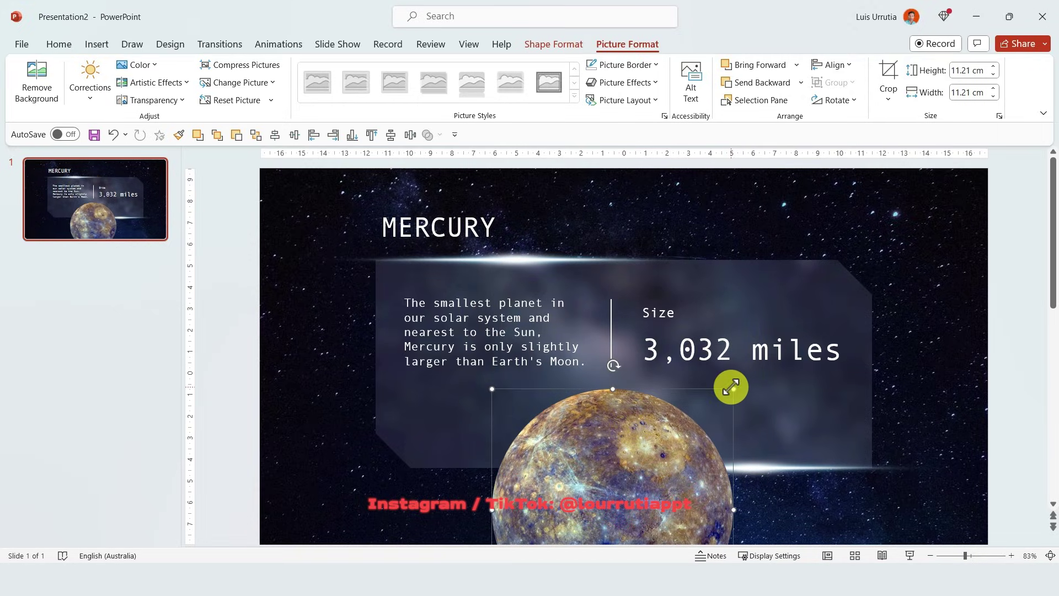
left_click_drag(731, 387, 741, 386)
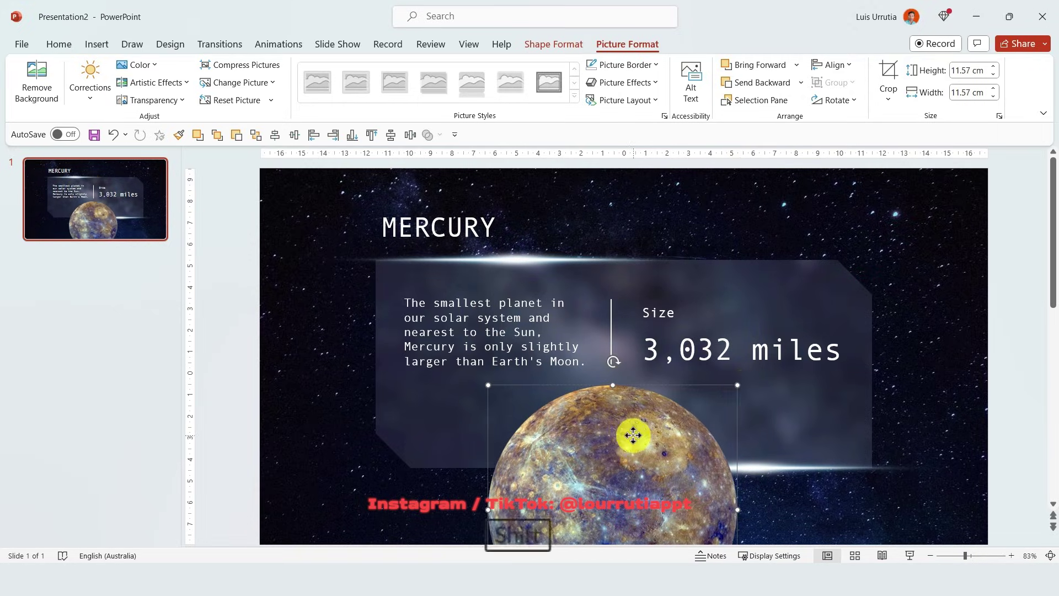
left_click_drag(631, 432, 631, 437)
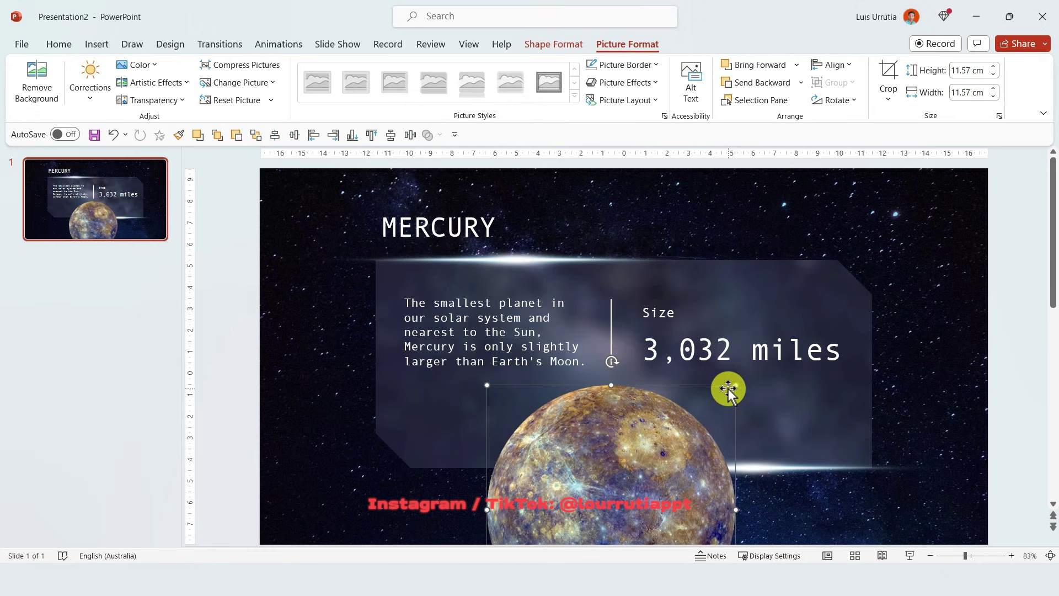
left_click_drag(731, 386, 746, 380)
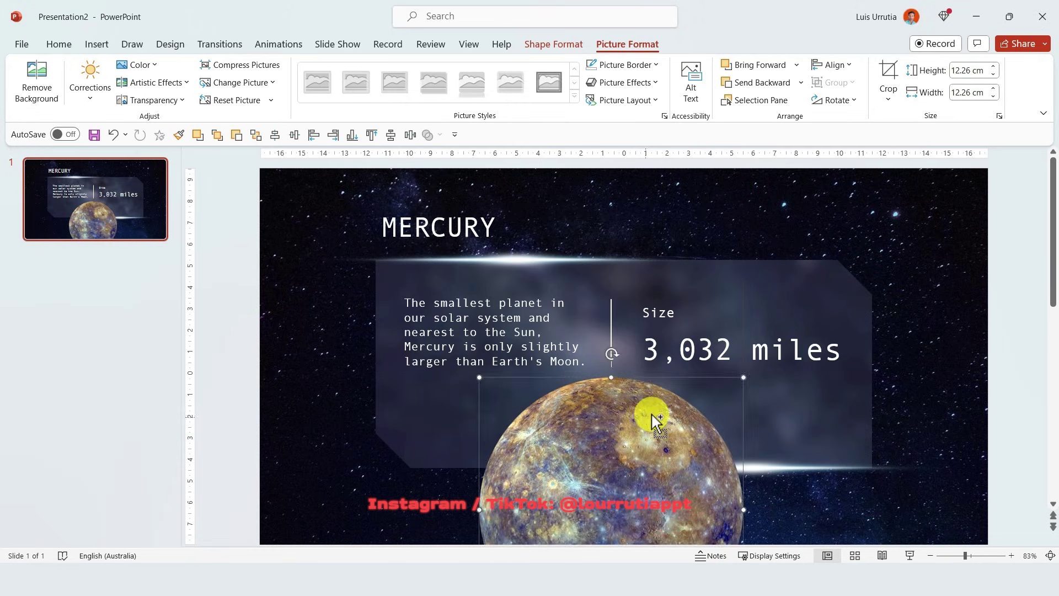
Draw a full-width banner rectangle across the bottom of the Mercury slide
left_click(1013, 393)
scroll(1014, 393, "down", 1)
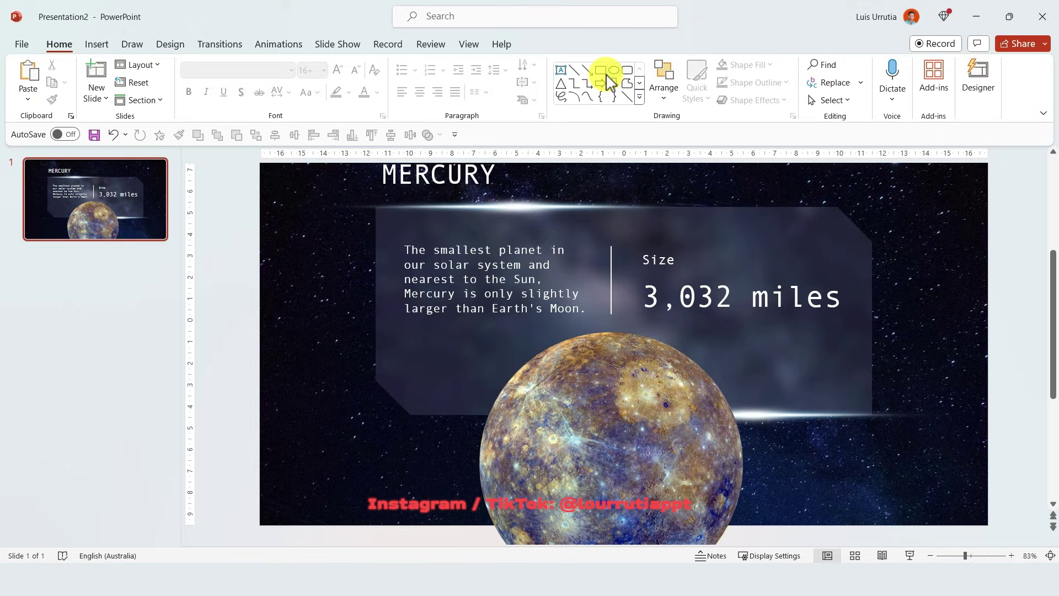
mouse_move(260, 522)
left_mouse_down()
mouse_move(954, 466)
mouse_move(991, 447)
left_mouse_up()
right_click(750, 486)
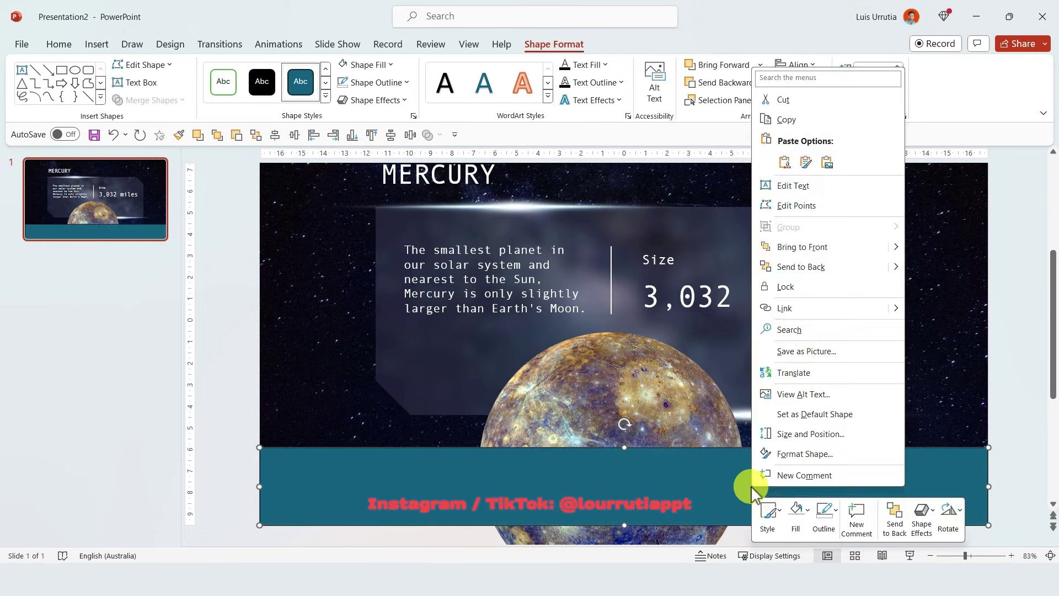
left_click(810, 453)
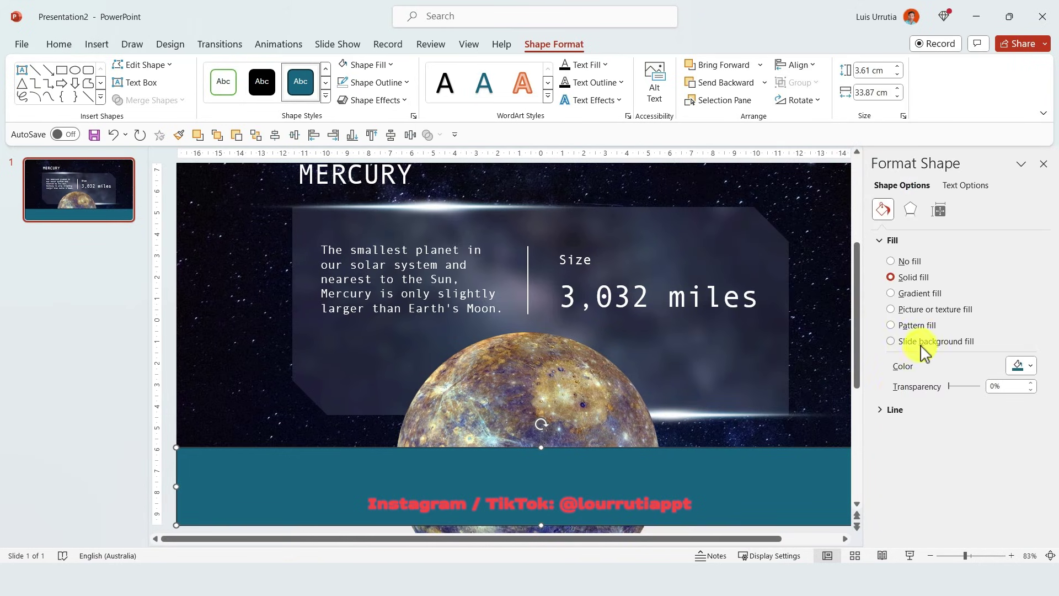
Give the banner a linear gradient fill, remove the 74% stop, and set its direction to 90°
left_click(923, 293)
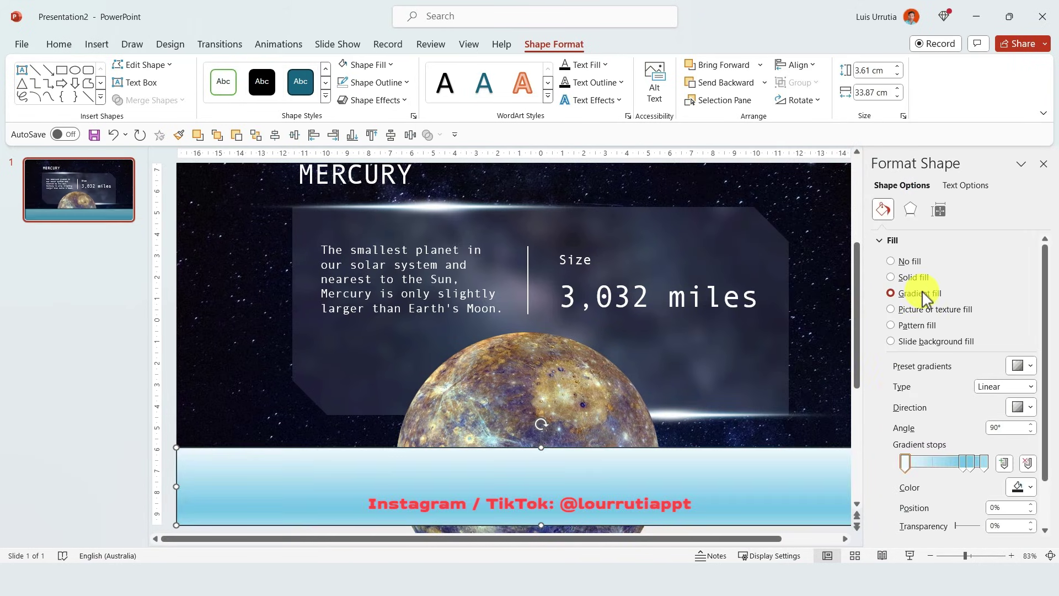
left_click(965, 466)
left_click_drag(963, 506, 962, 497)
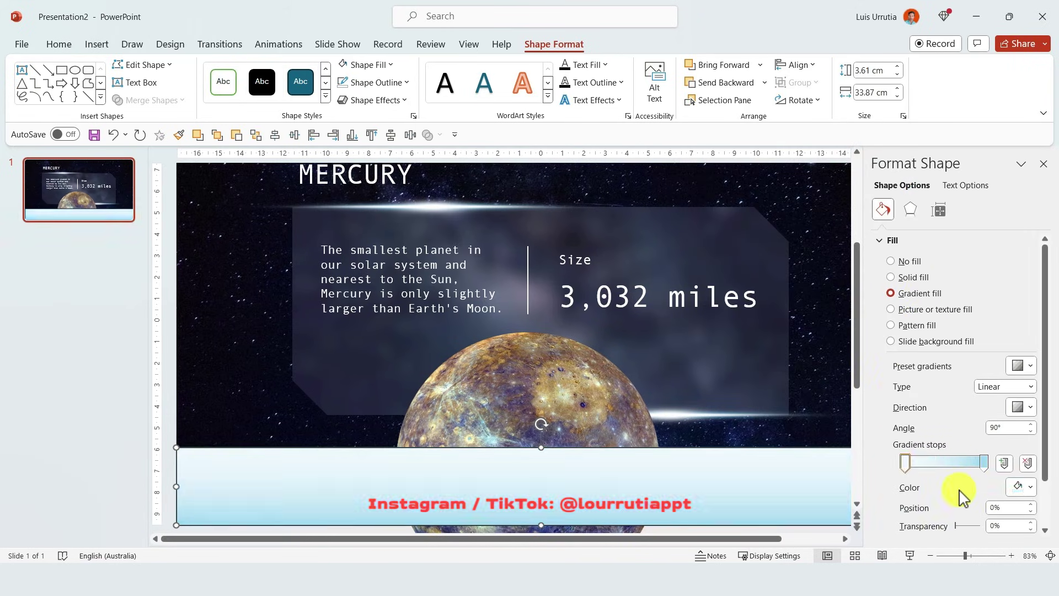
left_click(1018, 407)
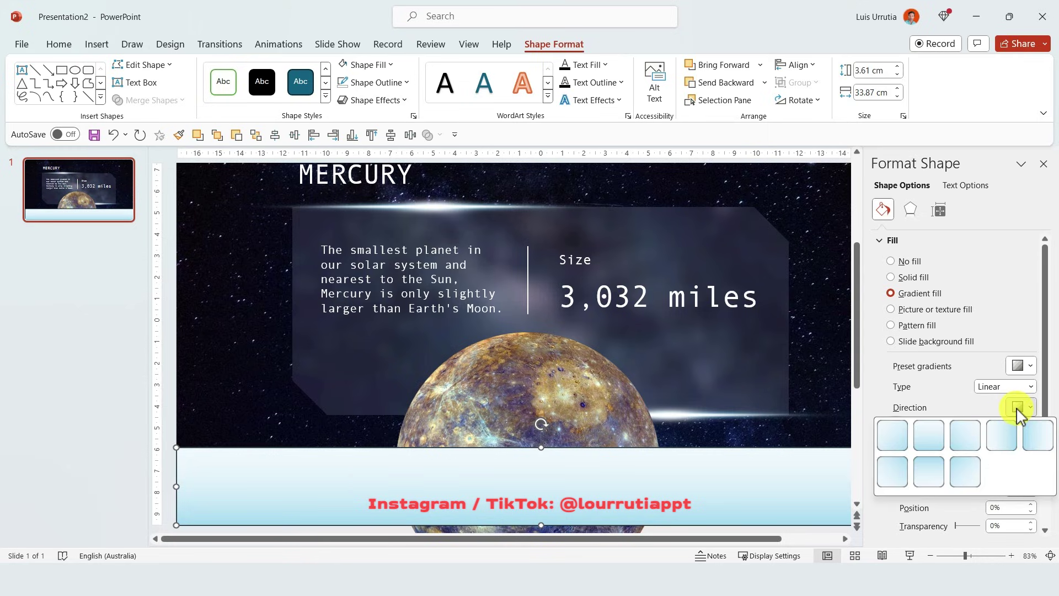
left_click(957, 436)
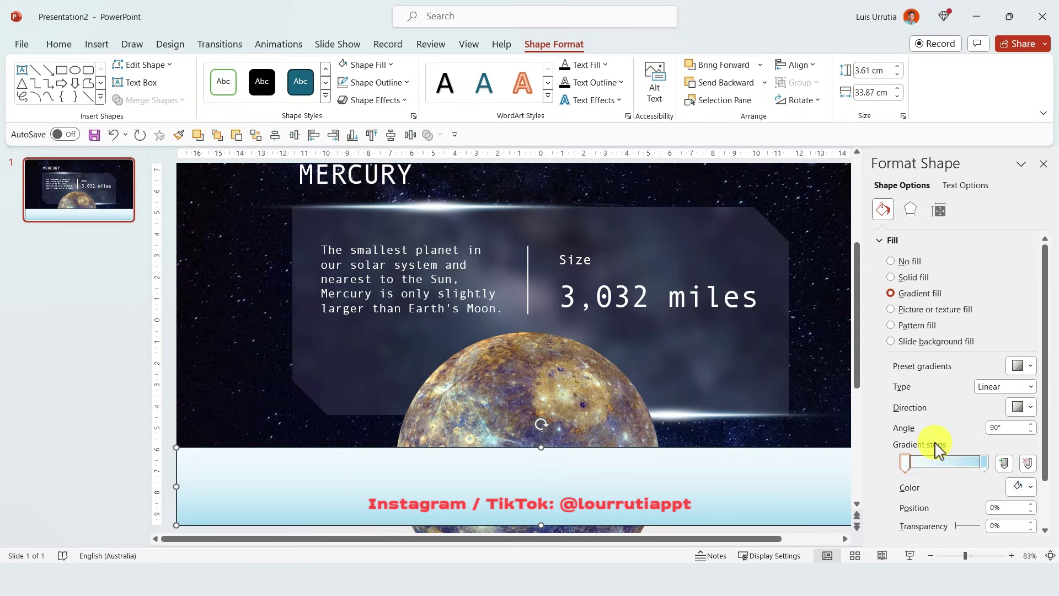
Make the gradient stops black, and make the 14% stop 100% transparent at the far end
left_click(1002, 463)
left_click(910, 465)
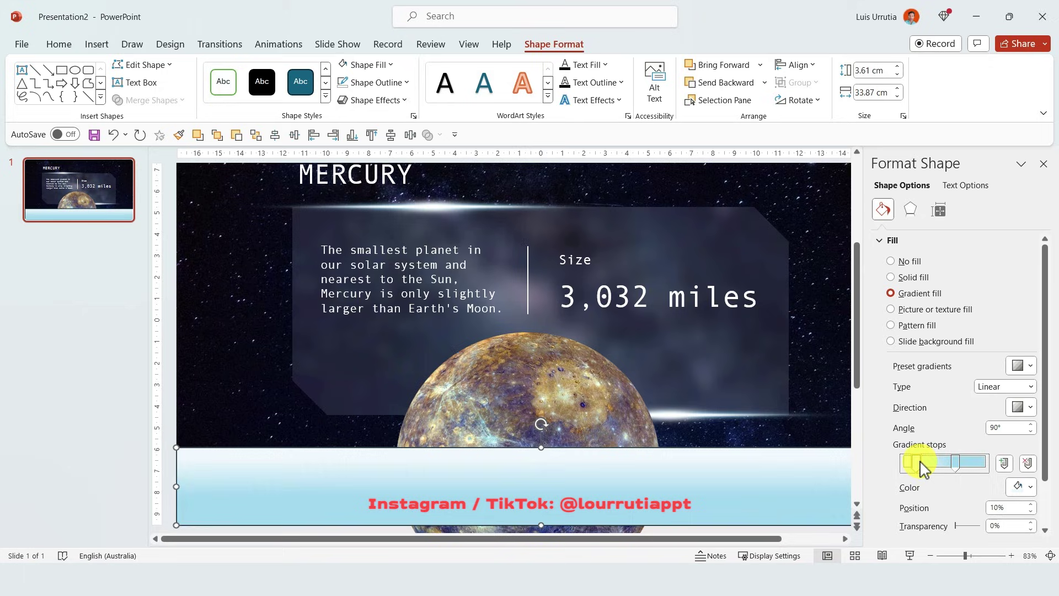
left_click(1021, 486)
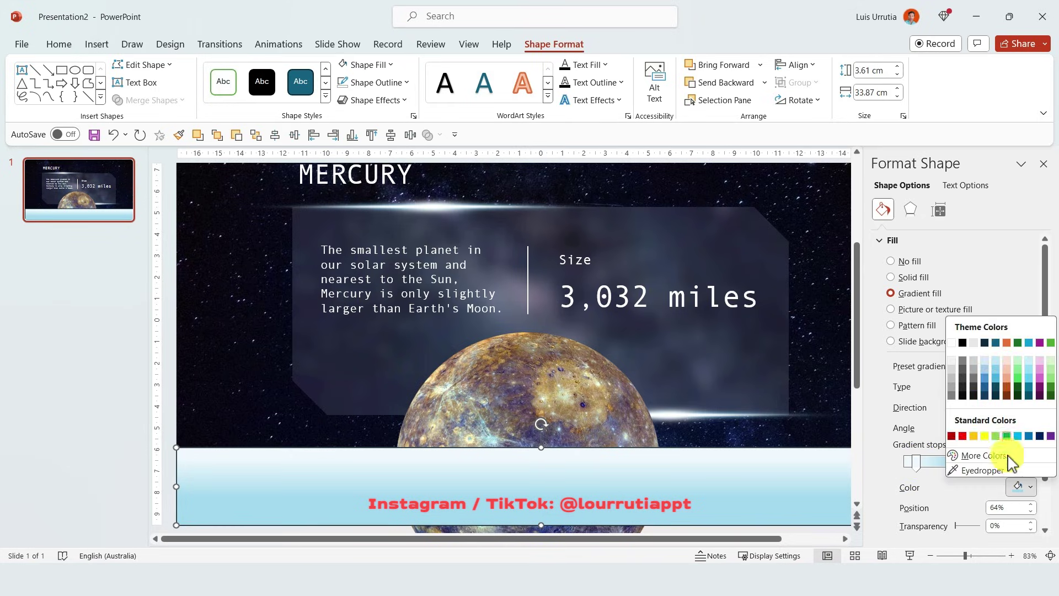
left_click(961, 341)
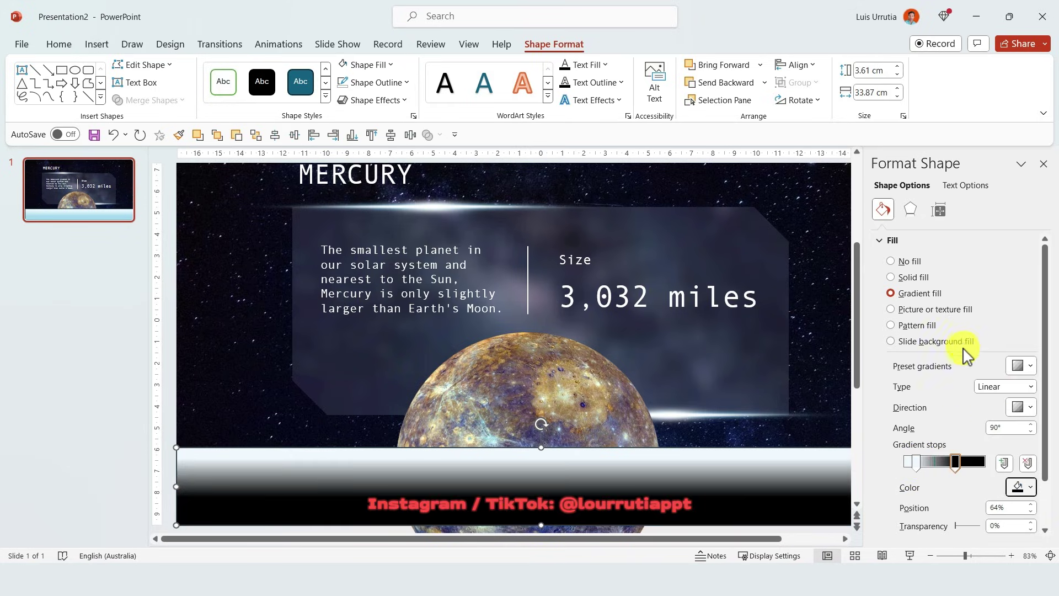
left_click(916, 463)
left_click(1022, 487)
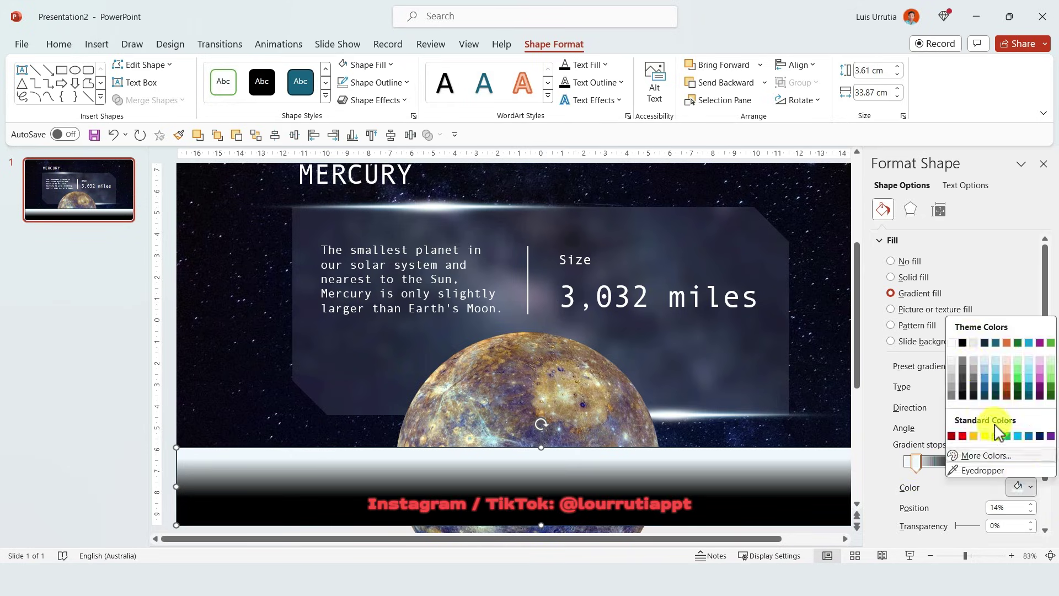
left_click(962, 343)
left_click_drag(957, 525, 1004, 535)
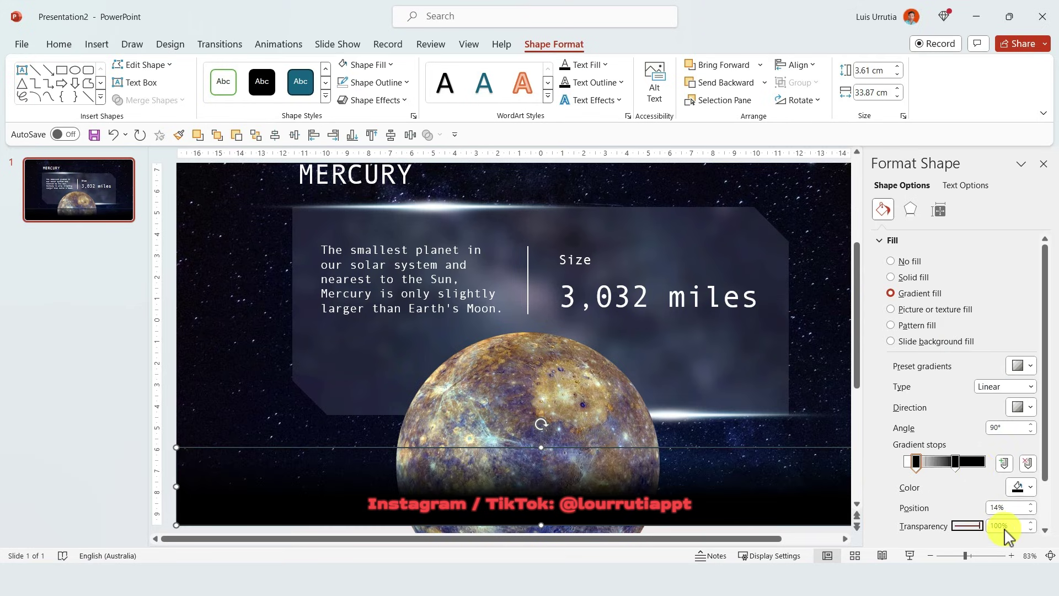
left_click_drag(958, 464, 913, 473)
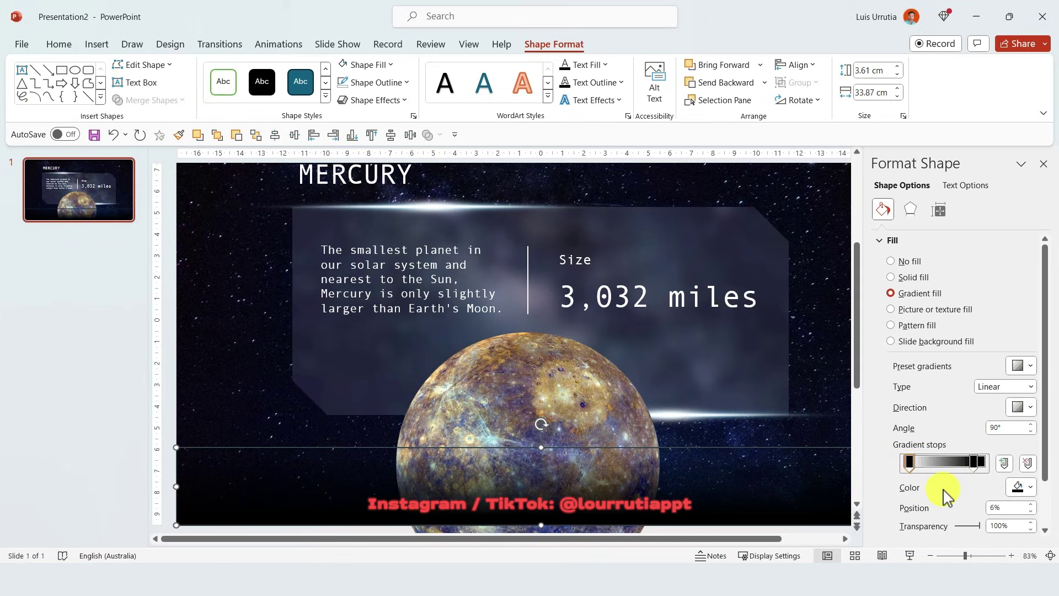
scroll(944, 493, "down", 1)
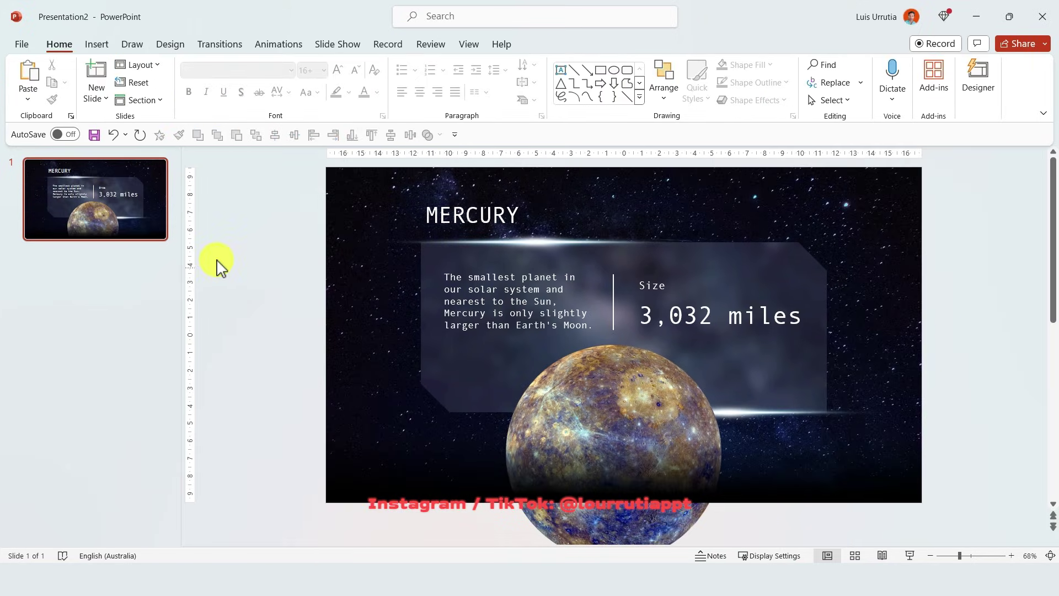
Duplicate the Mercury slide and replace the copy's description with the Venus text
left_click(140, 212)
key("ctrl+d")
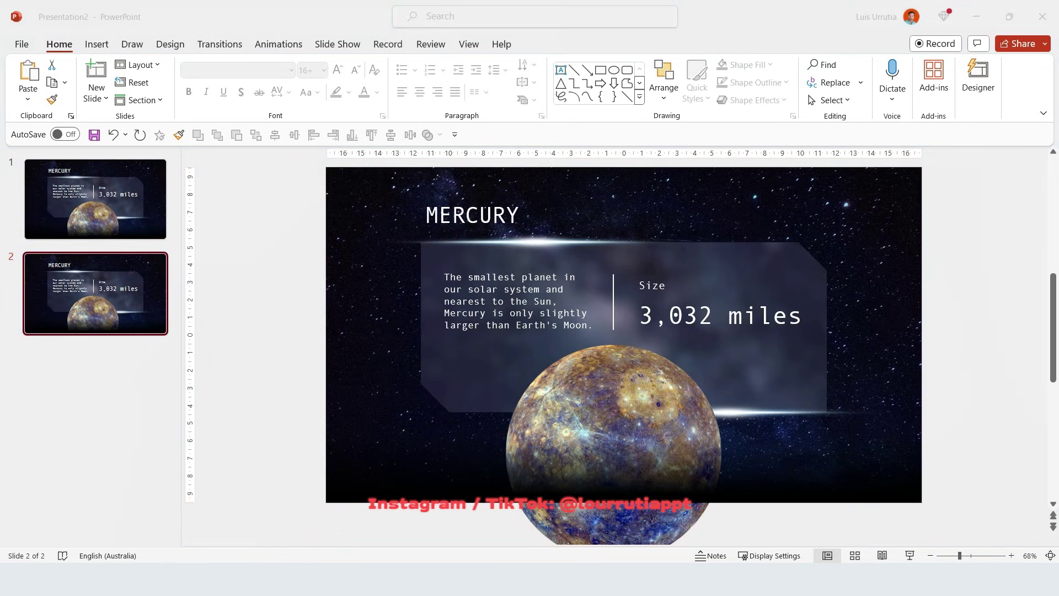
key("ctrl+c")
left_click(524, 276)
key("ctrl+a")
left_click(27, 99)
left_click(90, 140)
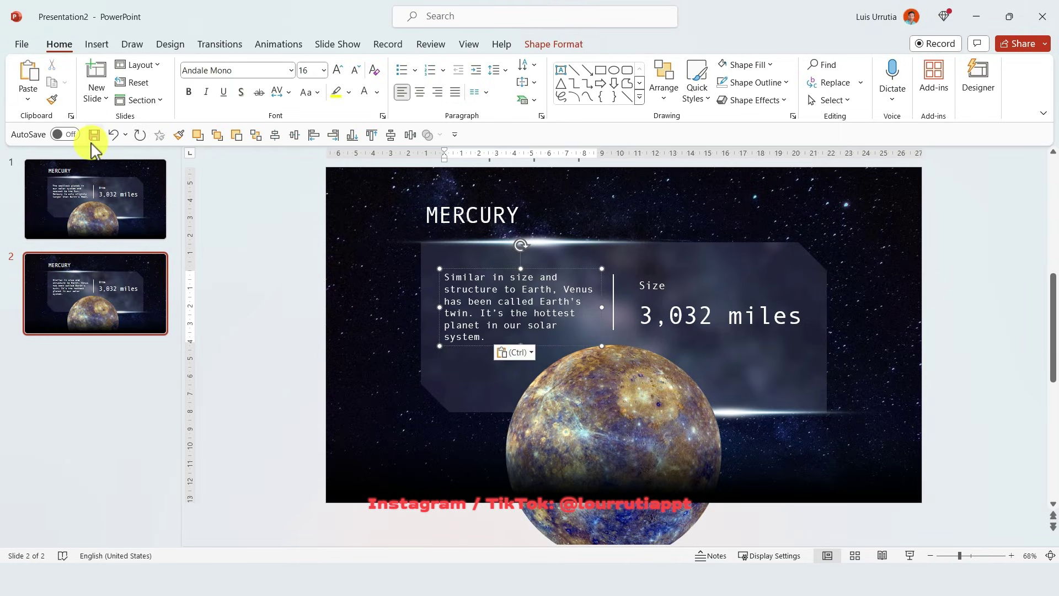
Change the size value from 3,032 to 7,521 miles, then copy the Venus image
left_click(747, 307)
key("ctrl+a")
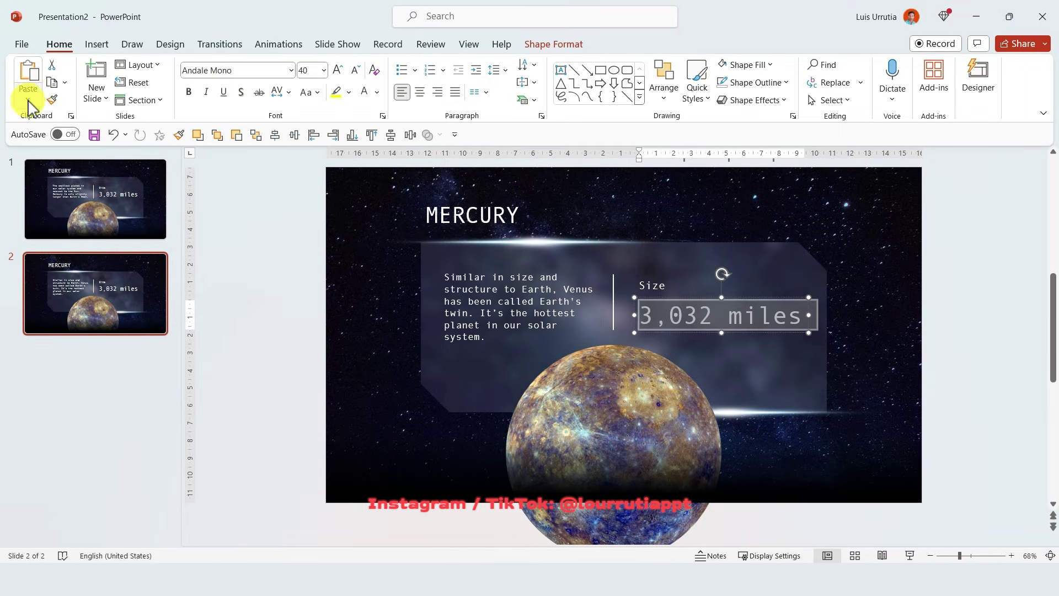
left_click(27, 99)
left_click(88, 141)
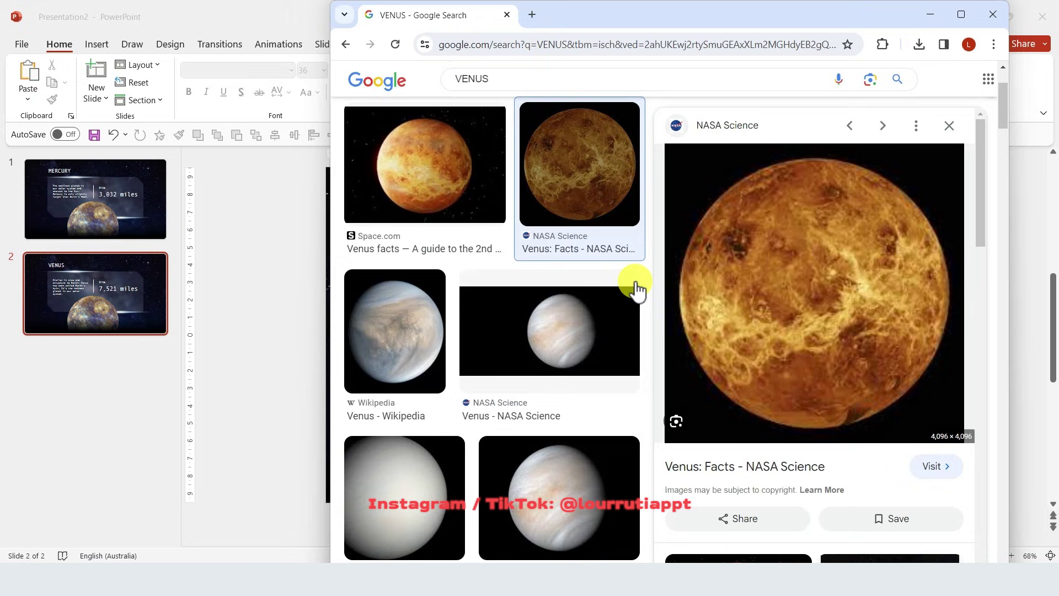
right_click(881, 295)
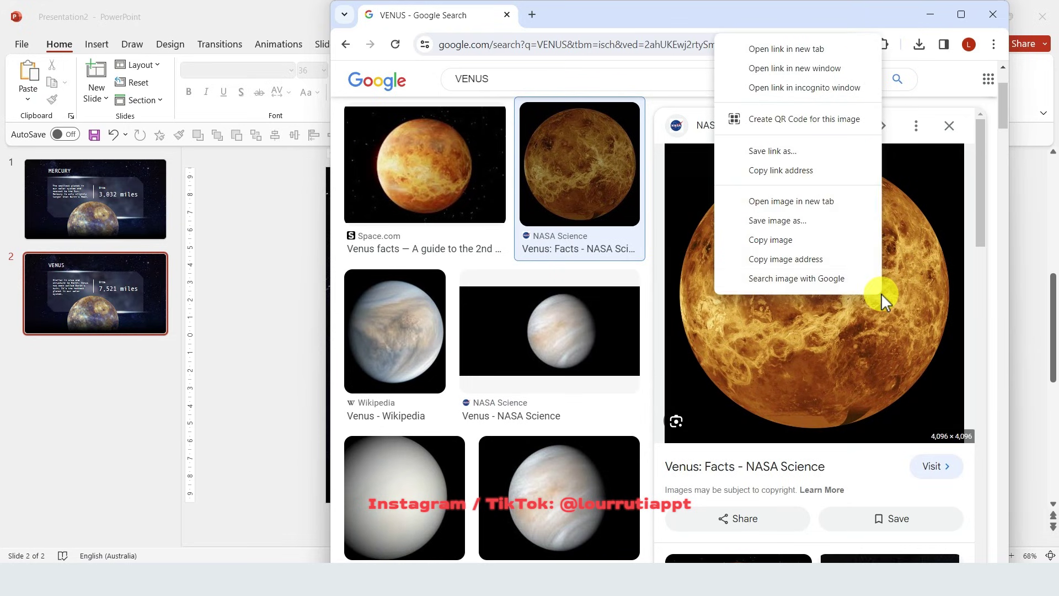
left_click(815, 240)
Turn the Venus slide's planet picture 90° clockwise using Rotate Right 90°
left_click(279, 311)
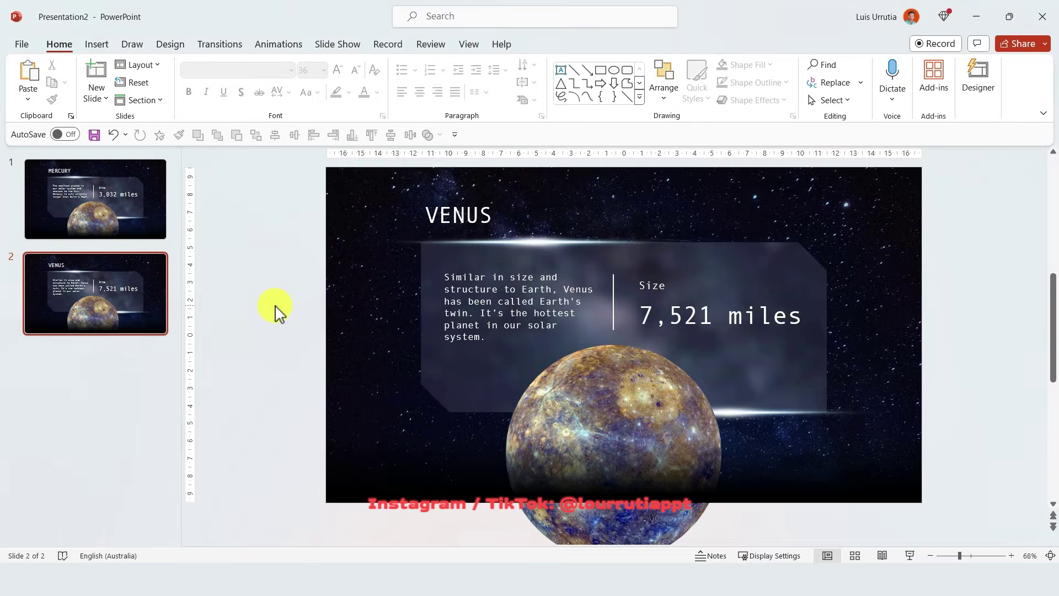
left_click(628, 356)
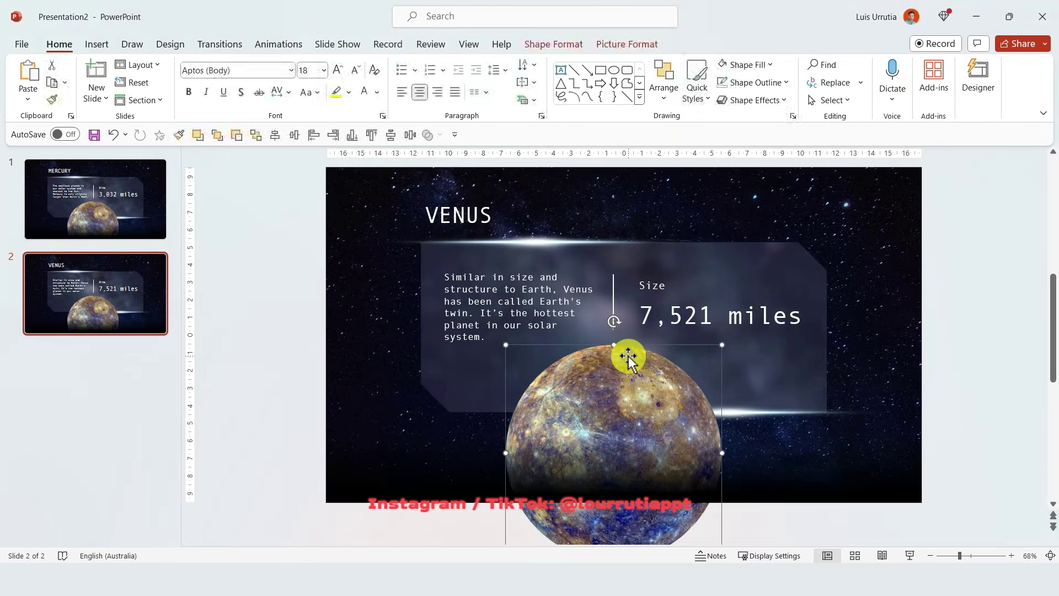
left_click(571, 48)
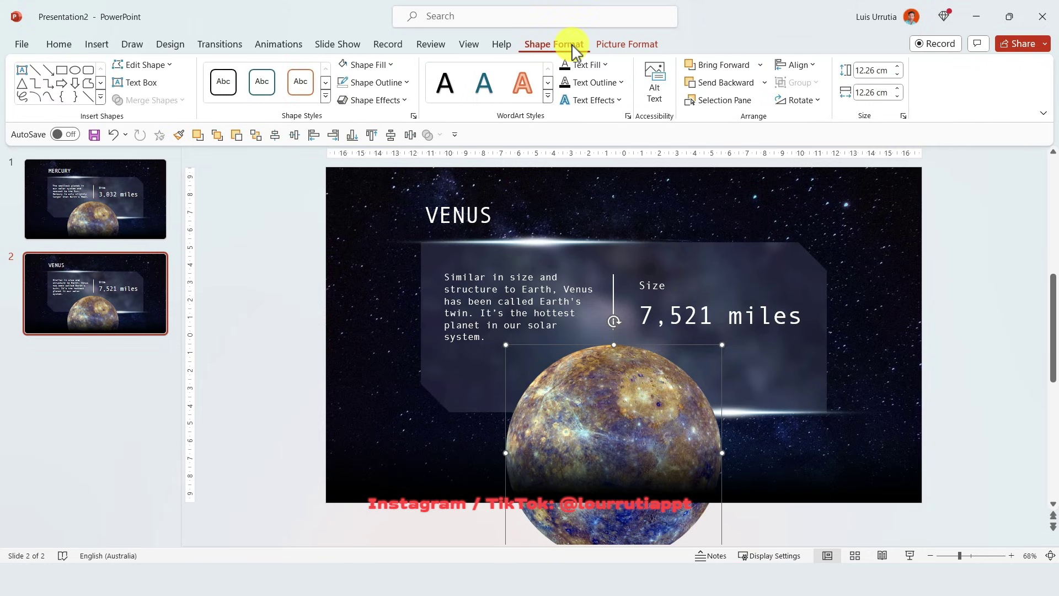
left_click(801, 100)
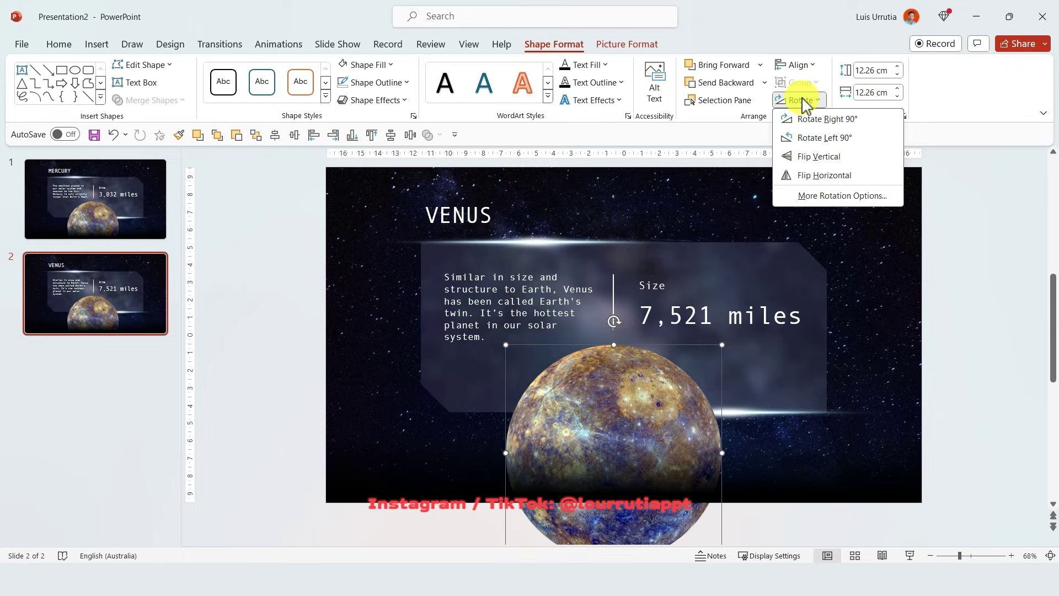
left_click(821, 119)
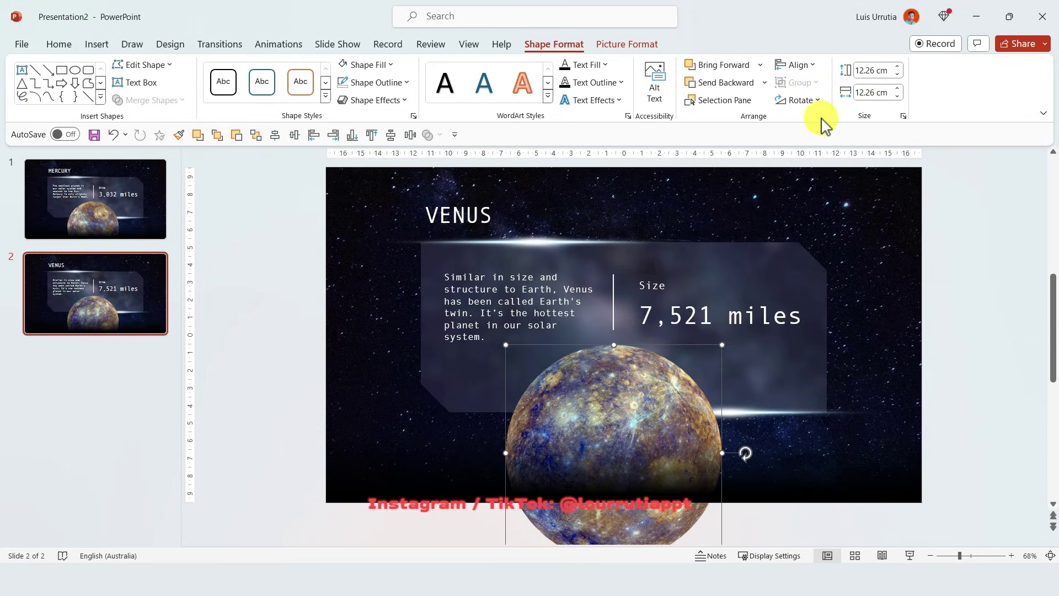
Fill the planet circle with the copied Venus image from the clipboard
right_click(624, 356)
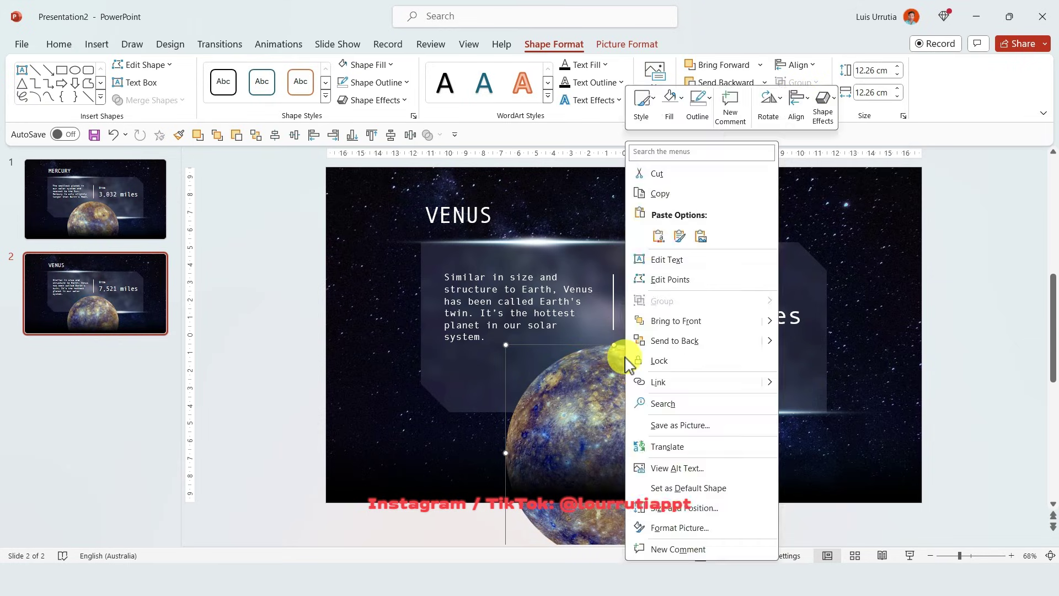
left_click(696, 524)
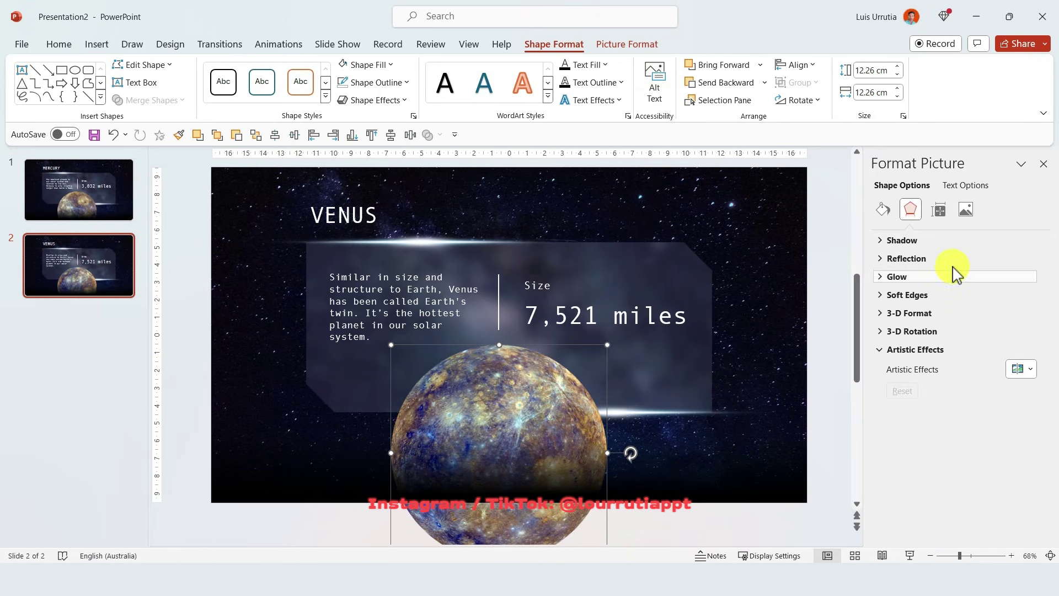
left_click(882, 209)
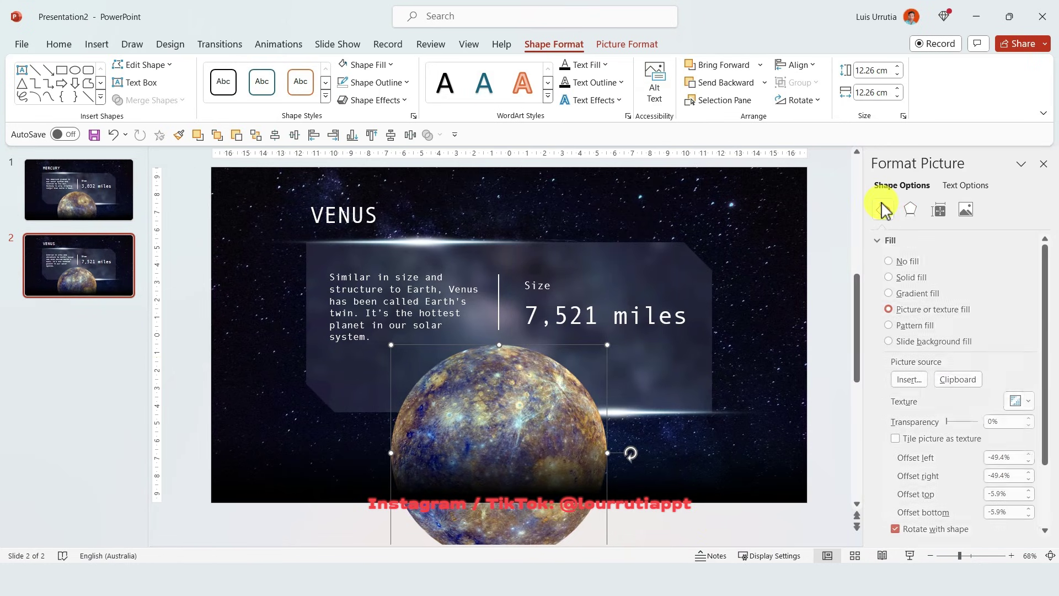
left_click(972, 381)
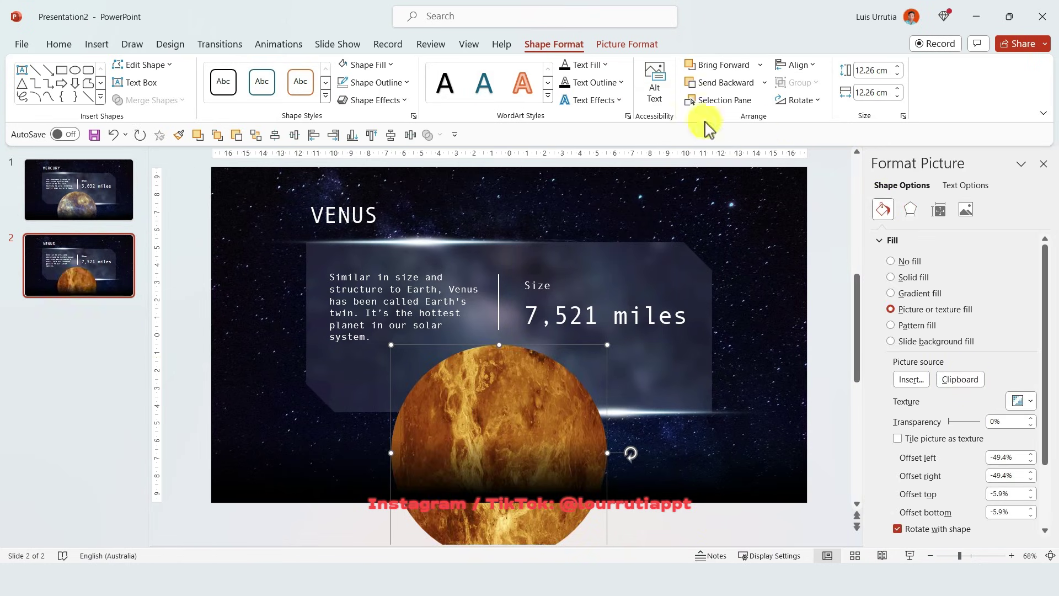
Crop the Venus image to Fill and enlarge it so the planet fills the circle
left_click(641, 46)
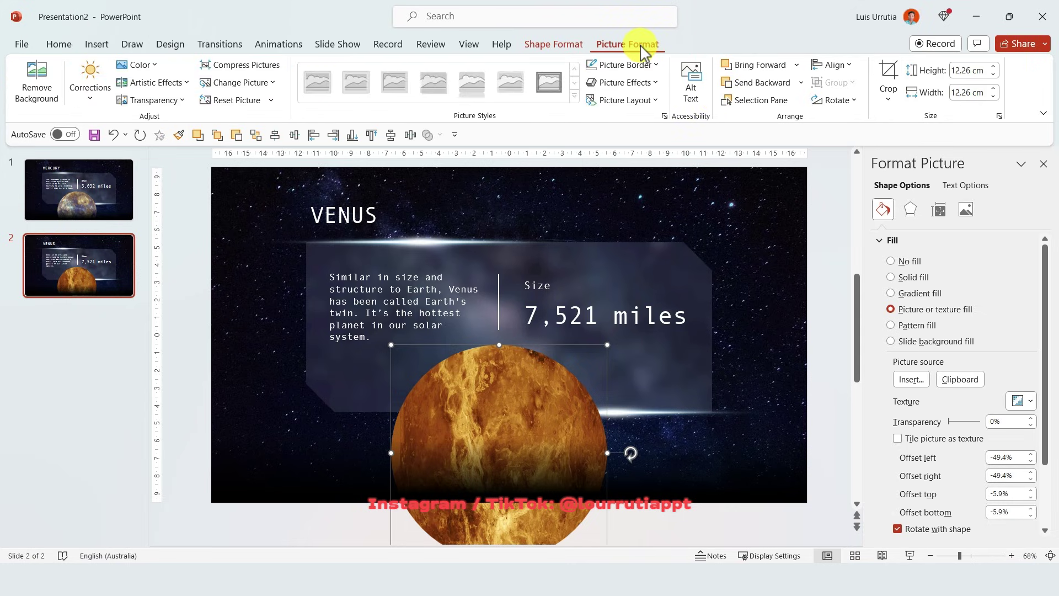
left_click(890, 98)
left_click(906, 181)
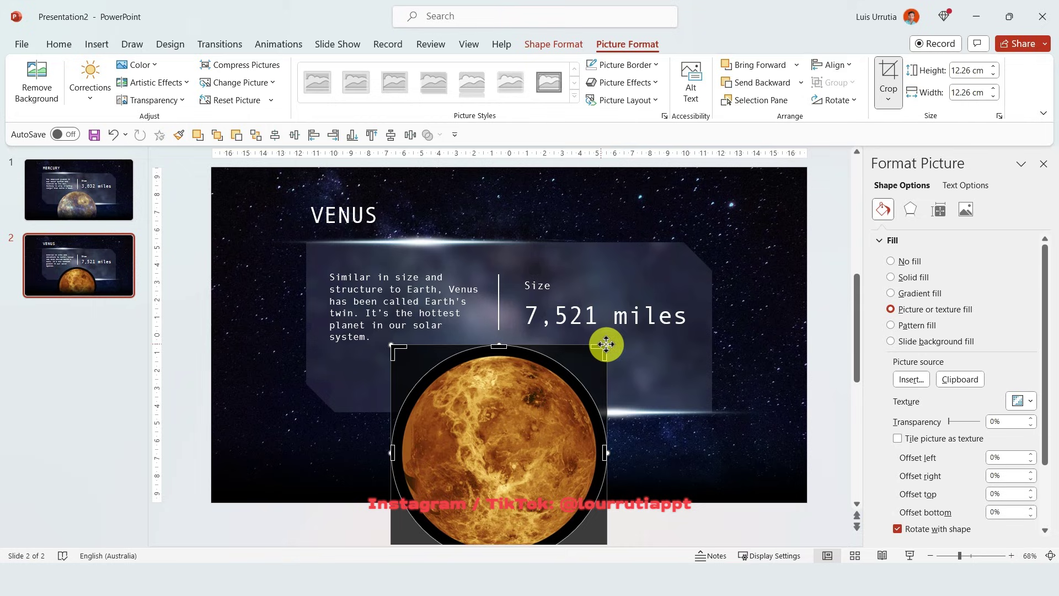
left_click_drag(609, 343, 627, 338)
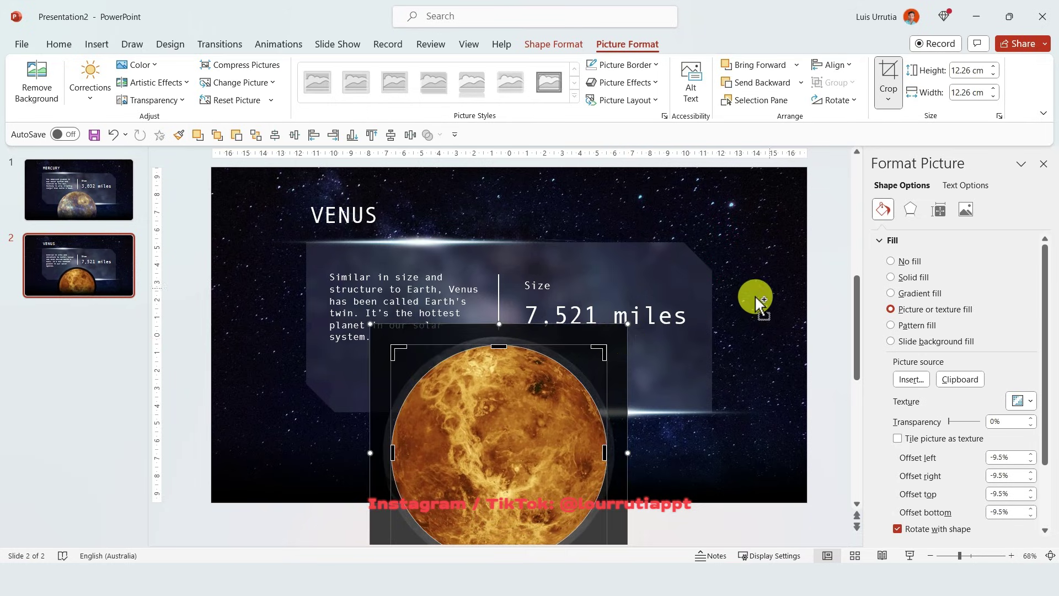
left_click(107, 278)
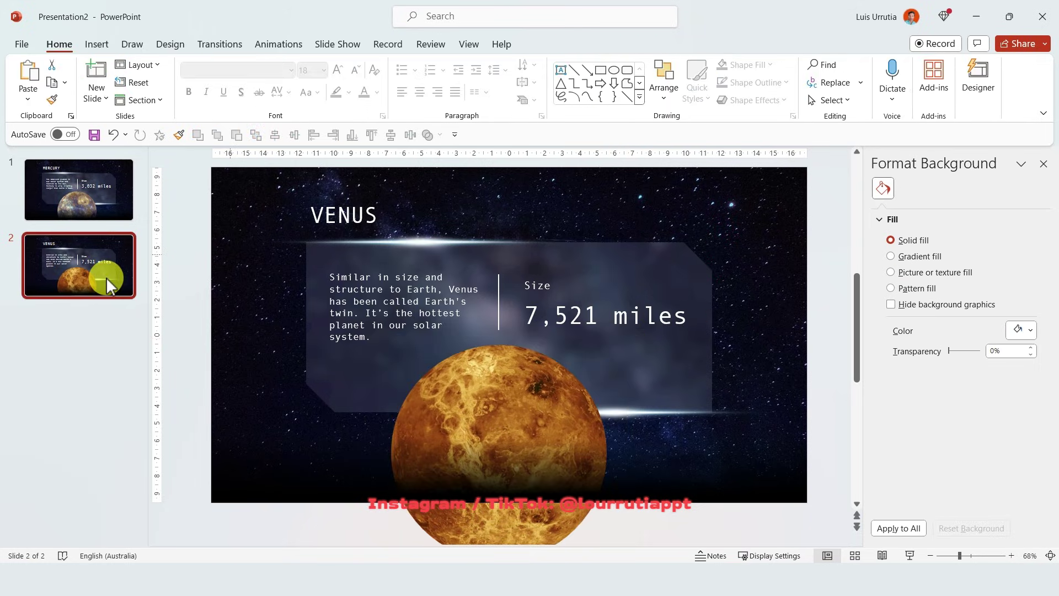
Apply Morph to slide 2, then shift the top glow streak right and the lower one left
left_click(221, 44)
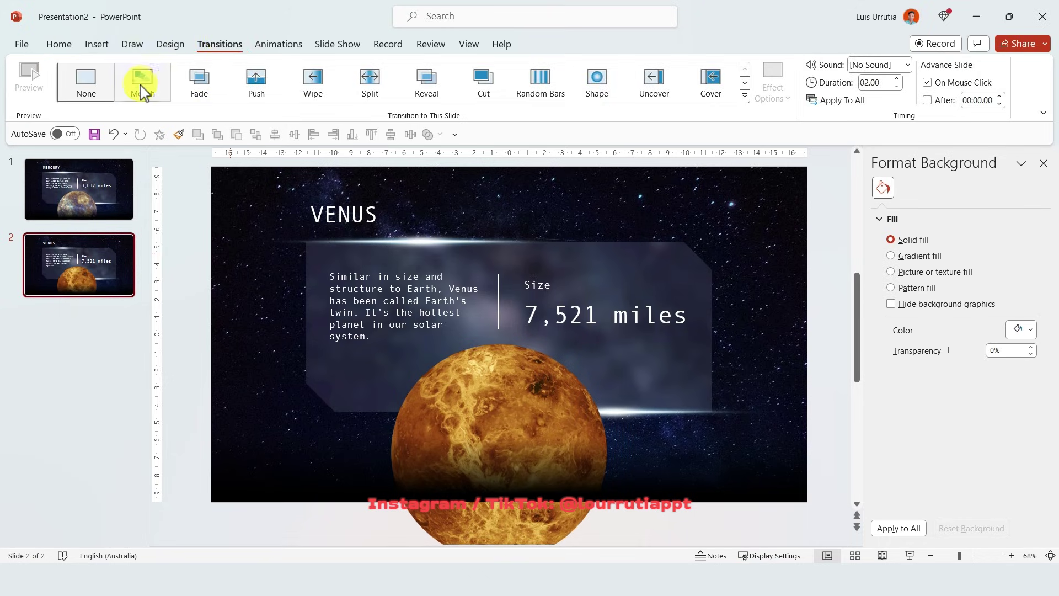
left_click(142, 89)
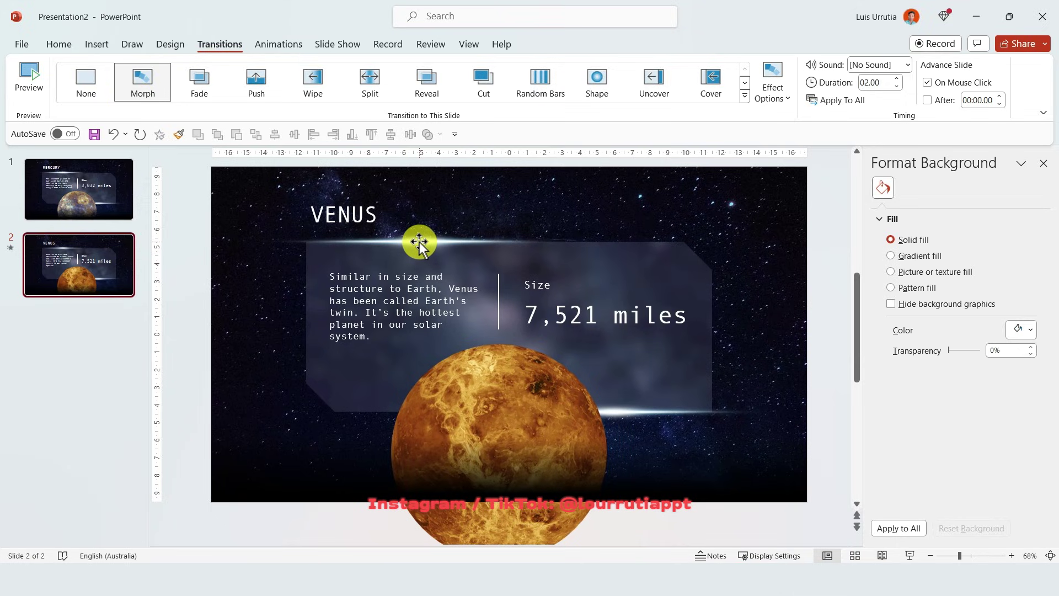
left_click_drag(419, 241, 588, 240)
left_click_drag(687, 413, 499, 421)
Crop-enlarge the Venus starry background picture beyond the slide edges
left_click(783, 199)
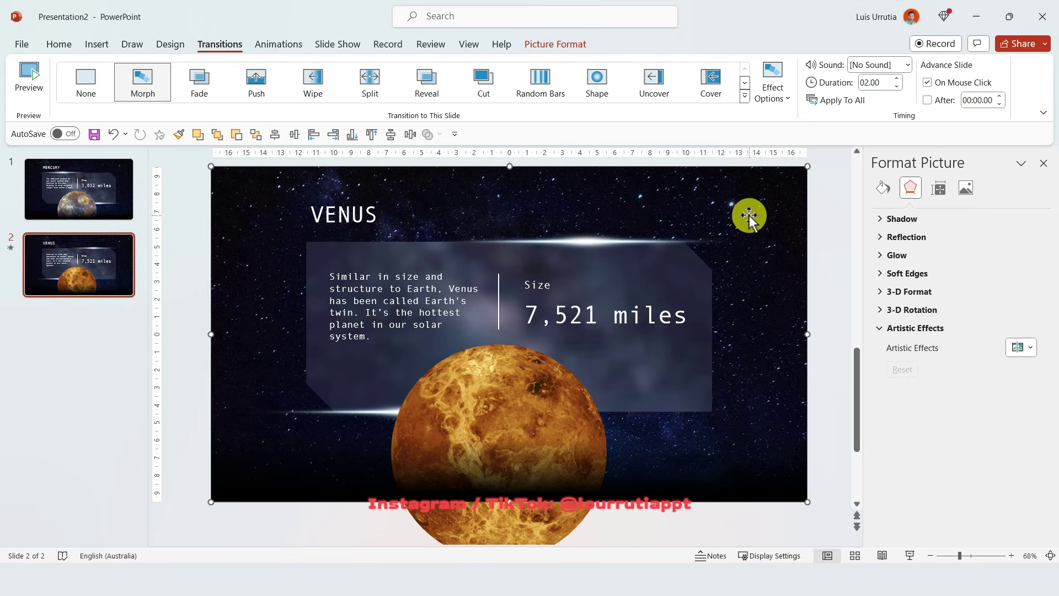
left_click(555, 44)
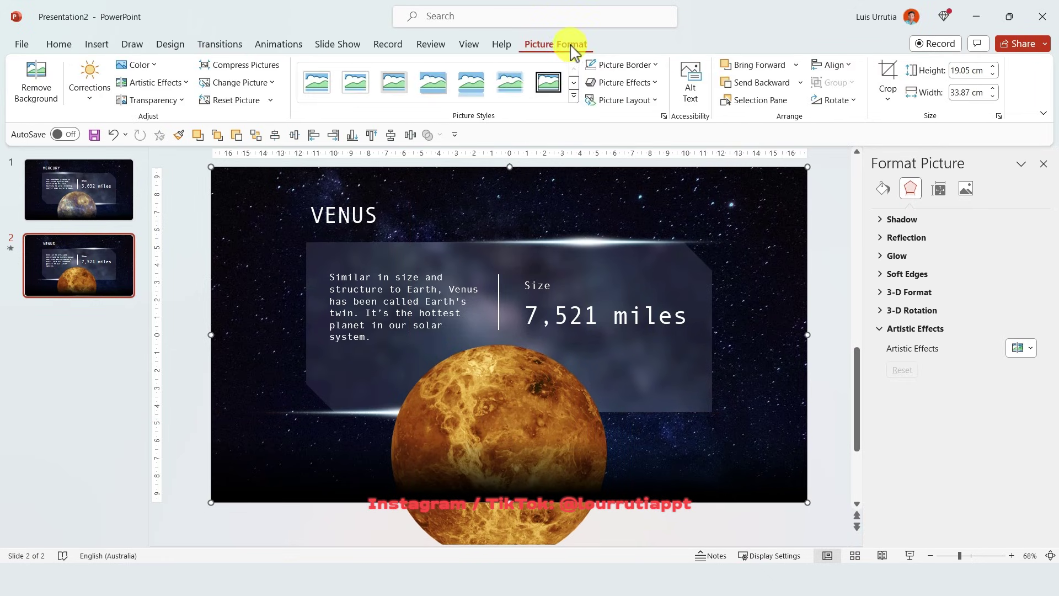
left_click(888, 71)
left_click_drag(811, 164, 890, 142)
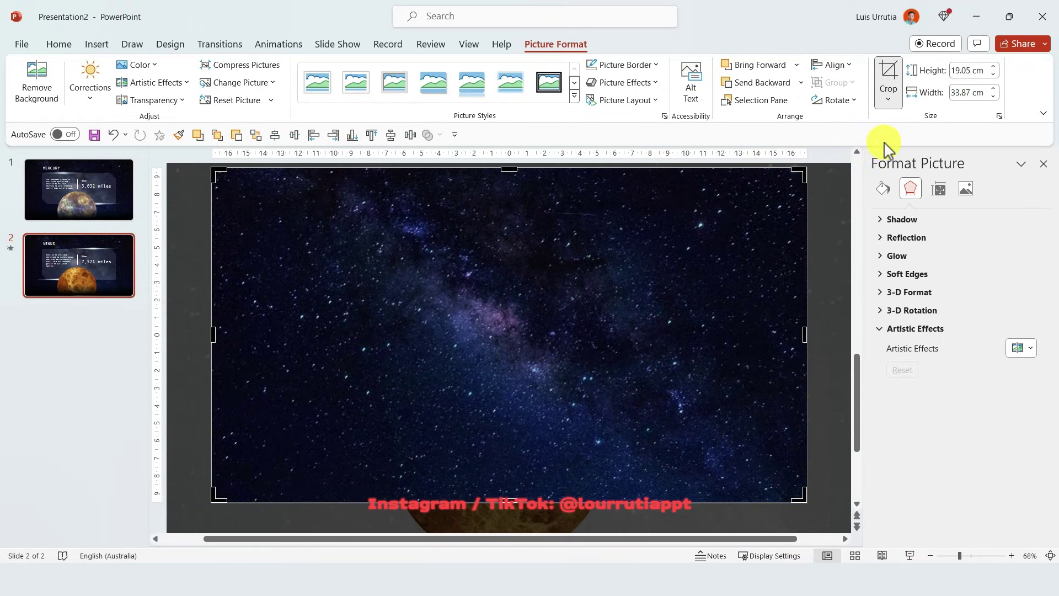
left_click(889, 78)
left_click(85, 250)
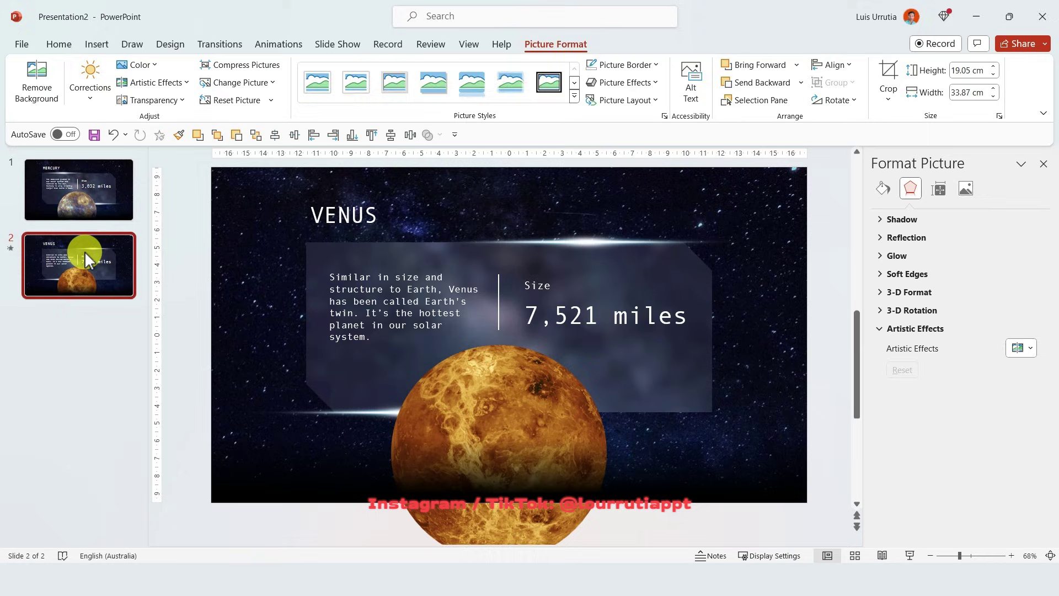
Preview the Morph transition into Venus, then return to the Mercury slide
left_click(219, 45)
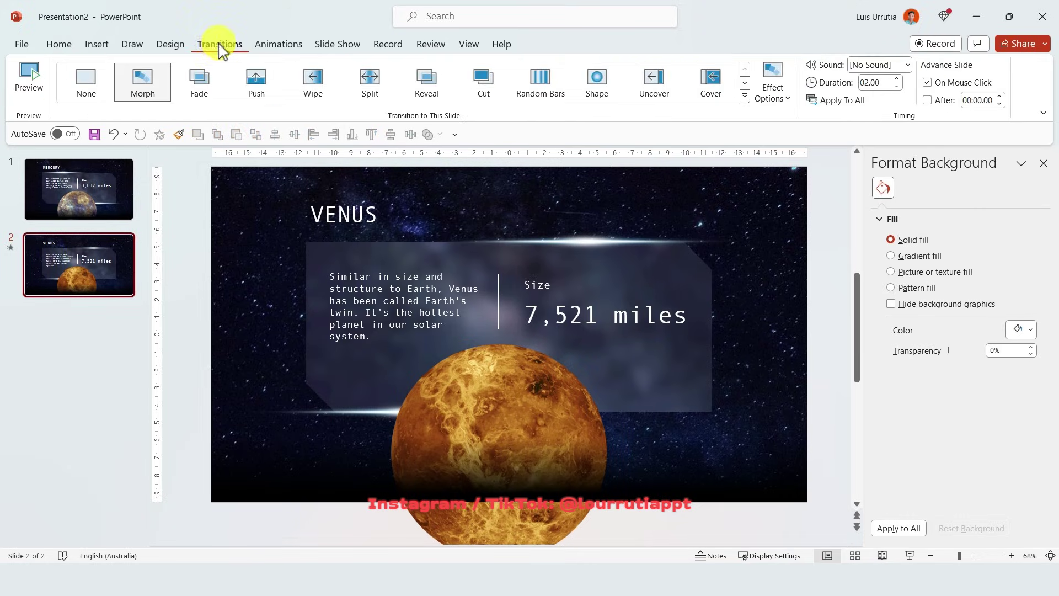
left_click(144, 90)
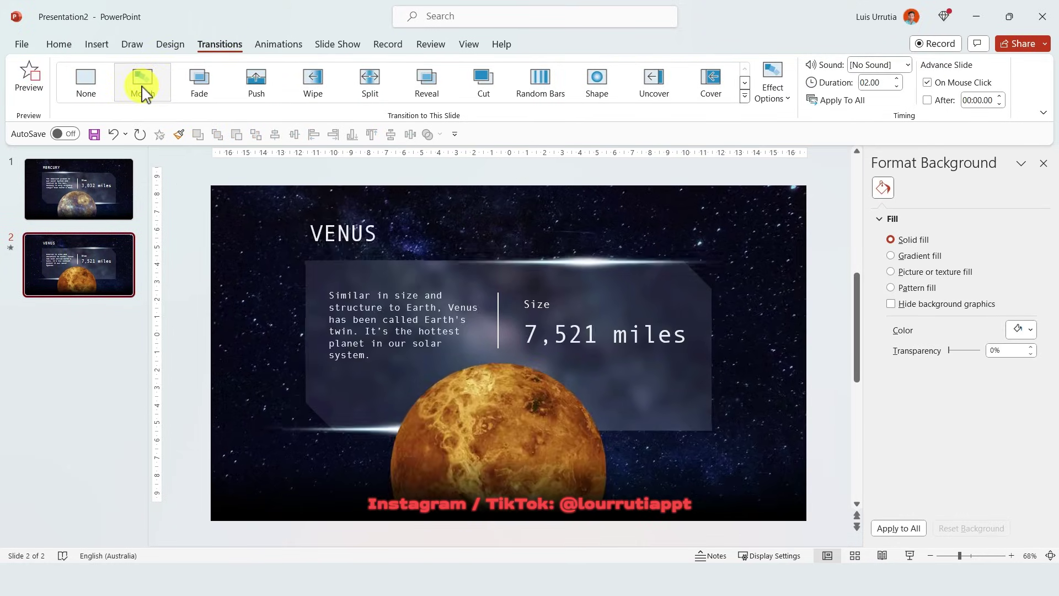
left_click(535, 230)
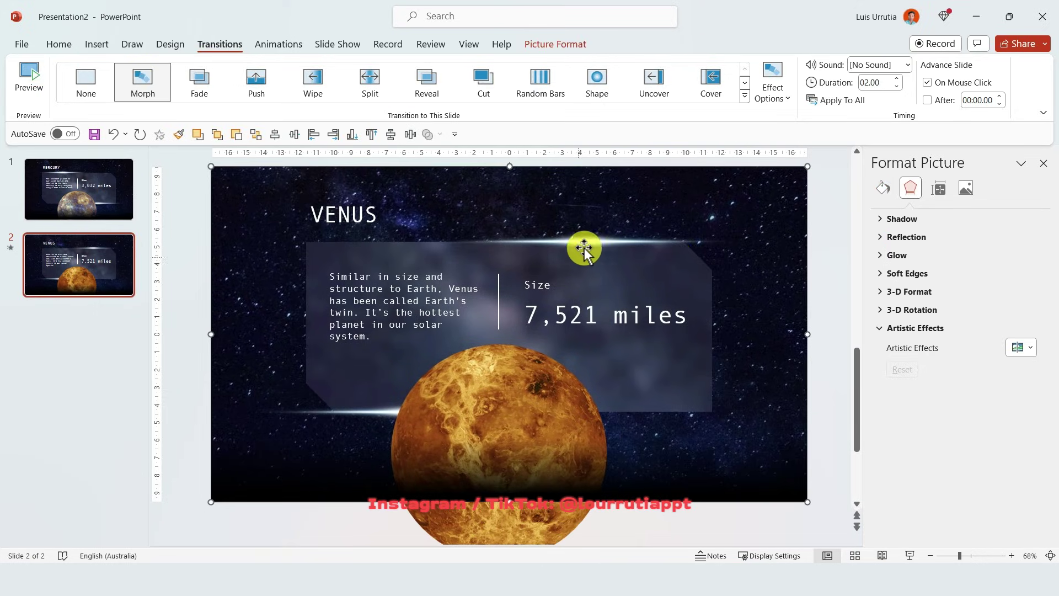
left_click(119, 200)
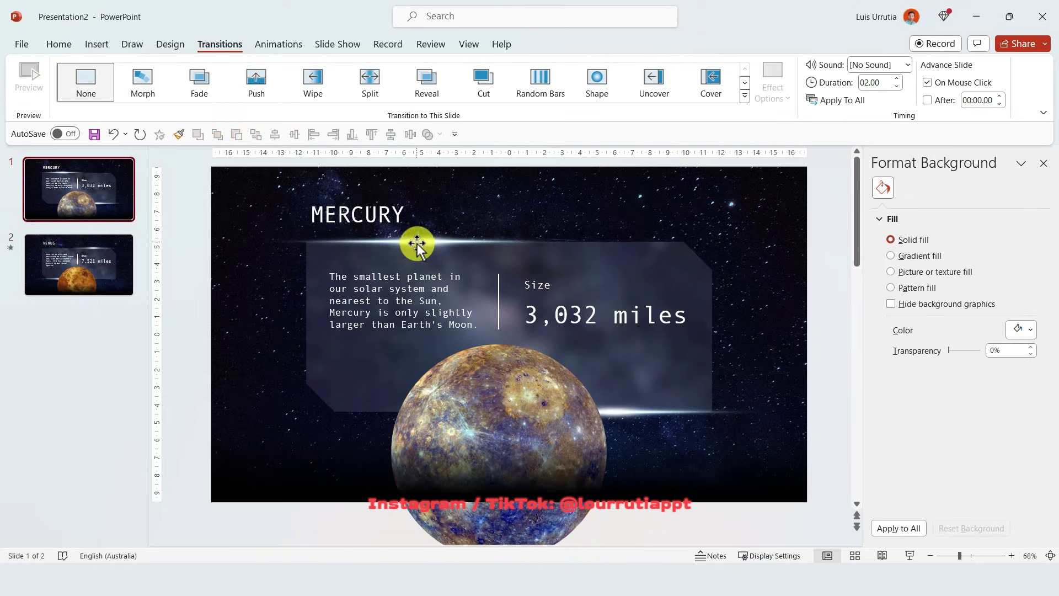
With Mercury's top glow selected, open the Selection Pane by searching 'SELECTION'
left_click(416, 241)
left_click(557, 22)
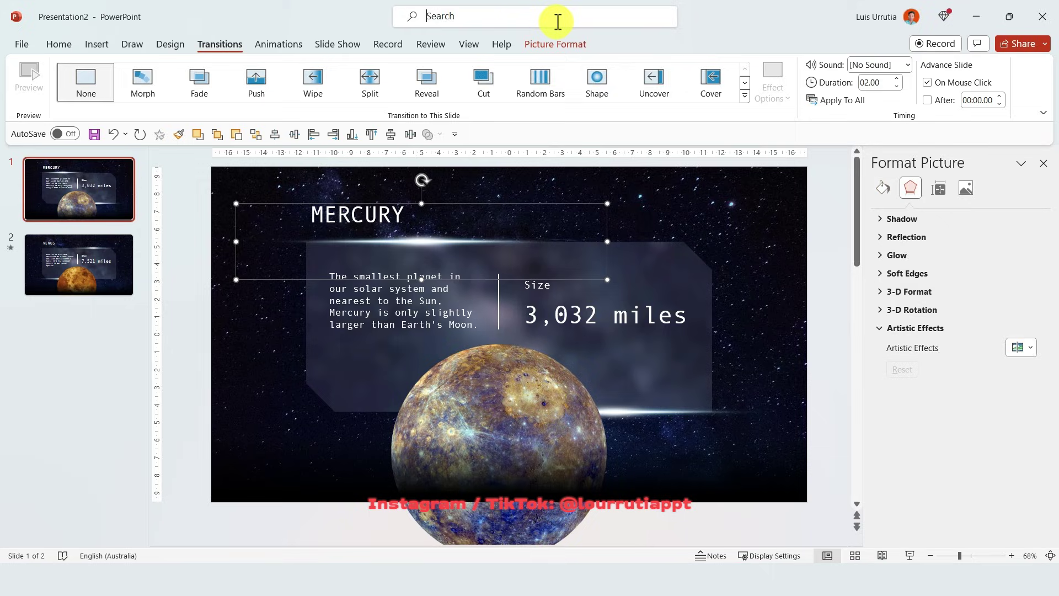
left_click(558, 21)
type("SELECTION")
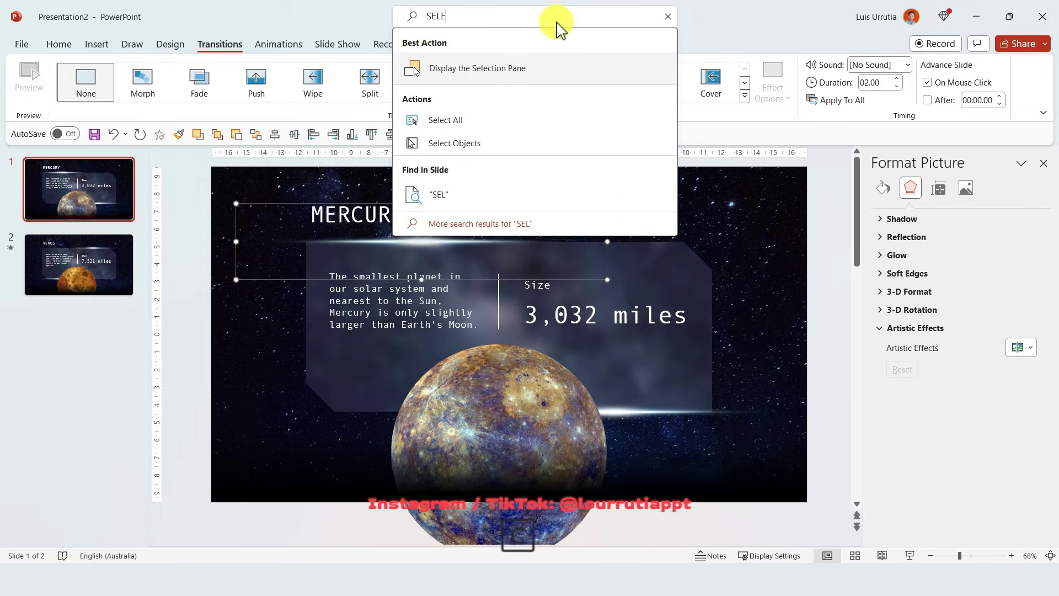
left_click(538, 82)
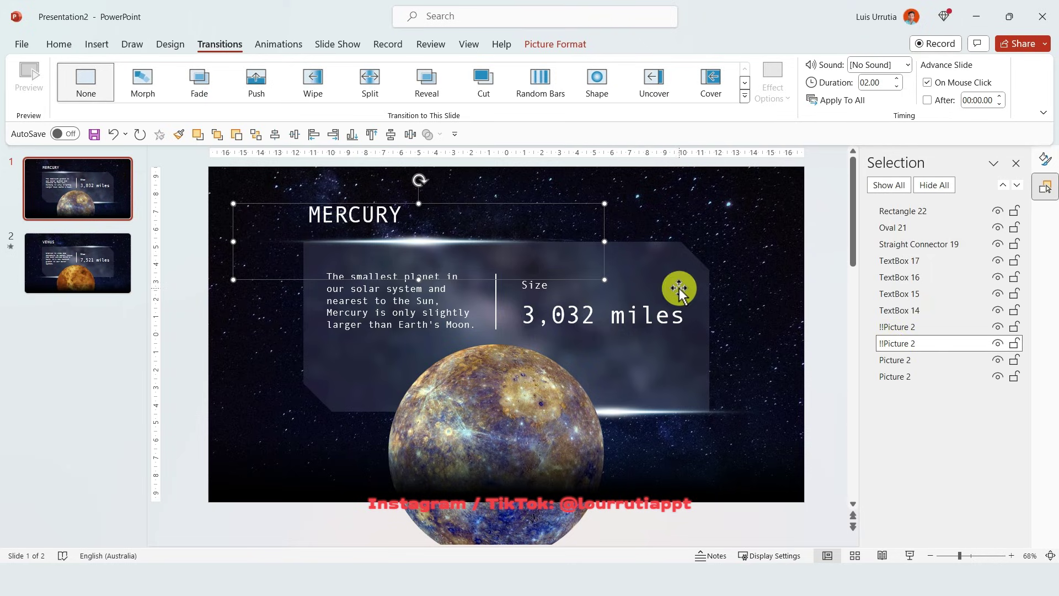
Rename Mercury's top glow picture to !!TopGlow, copy the name, and go to Venus
double_click(887, 344)
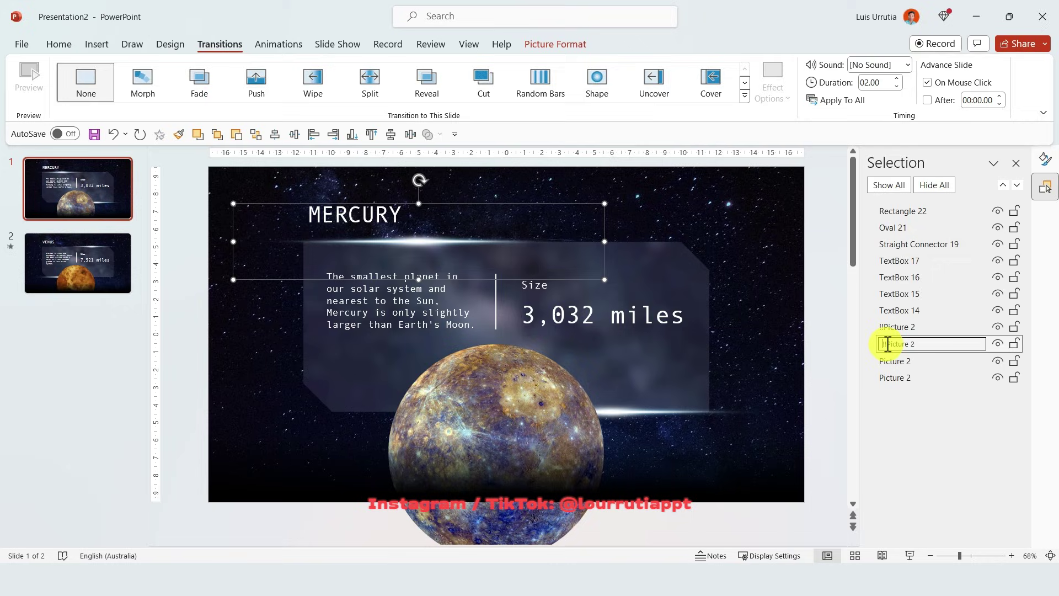
key("ctrl+a")
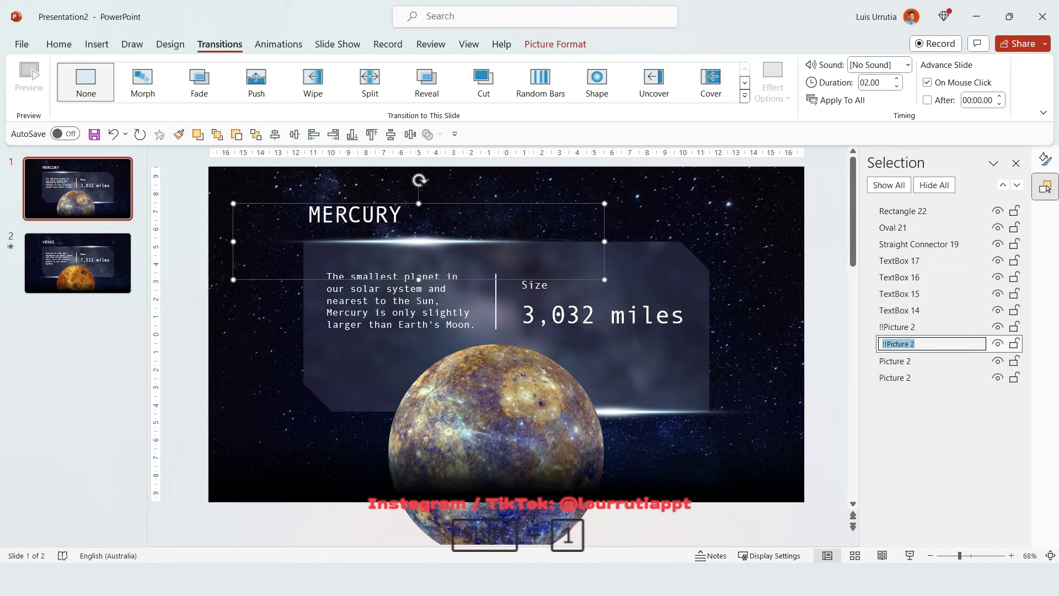
type("!!")
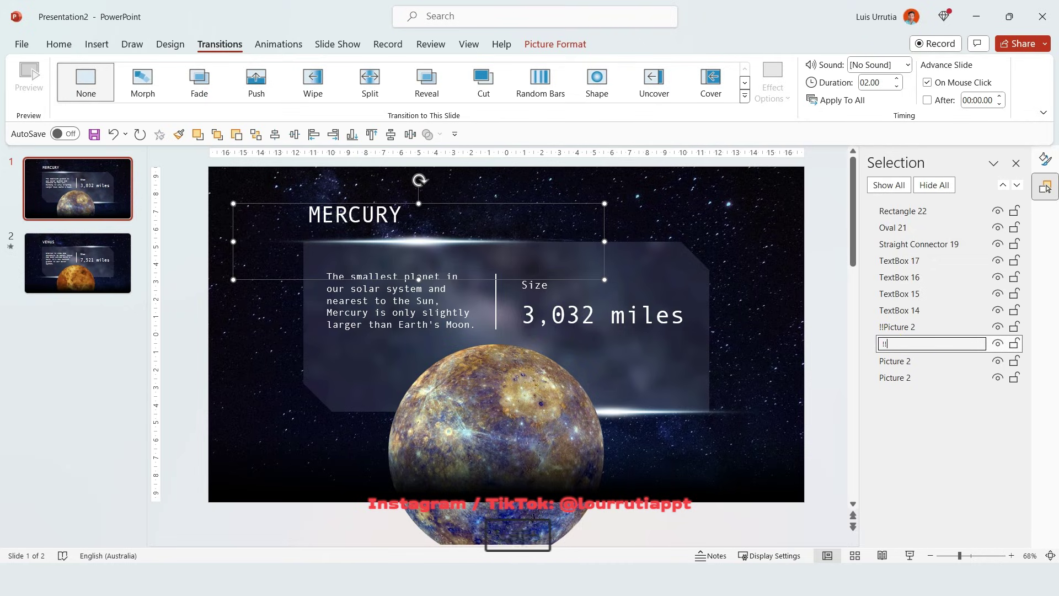
type("tTop")
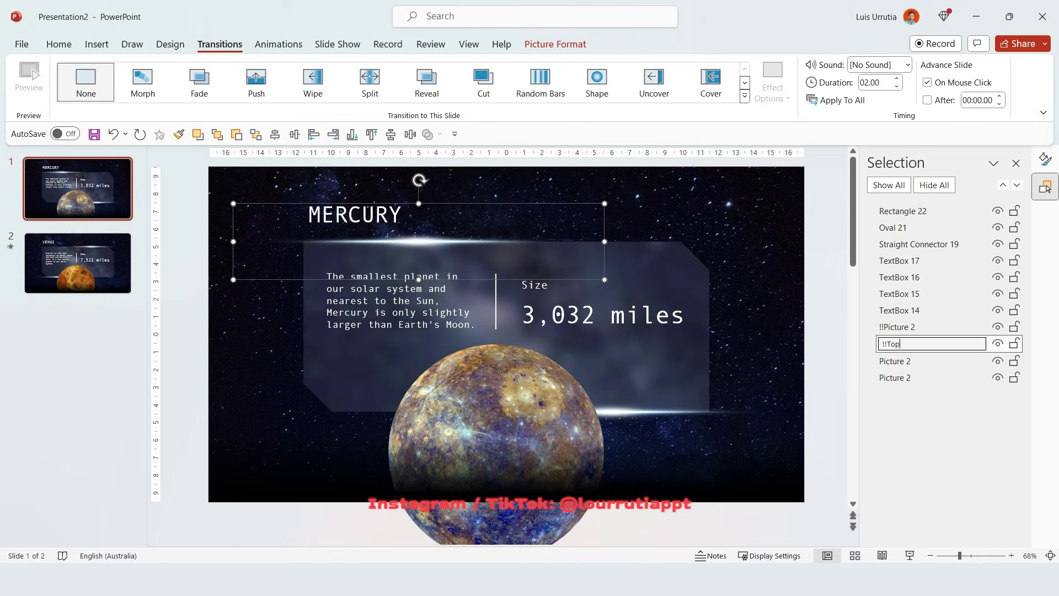
type("Glow")
key("ctrl+a")
key("ctrl+c")
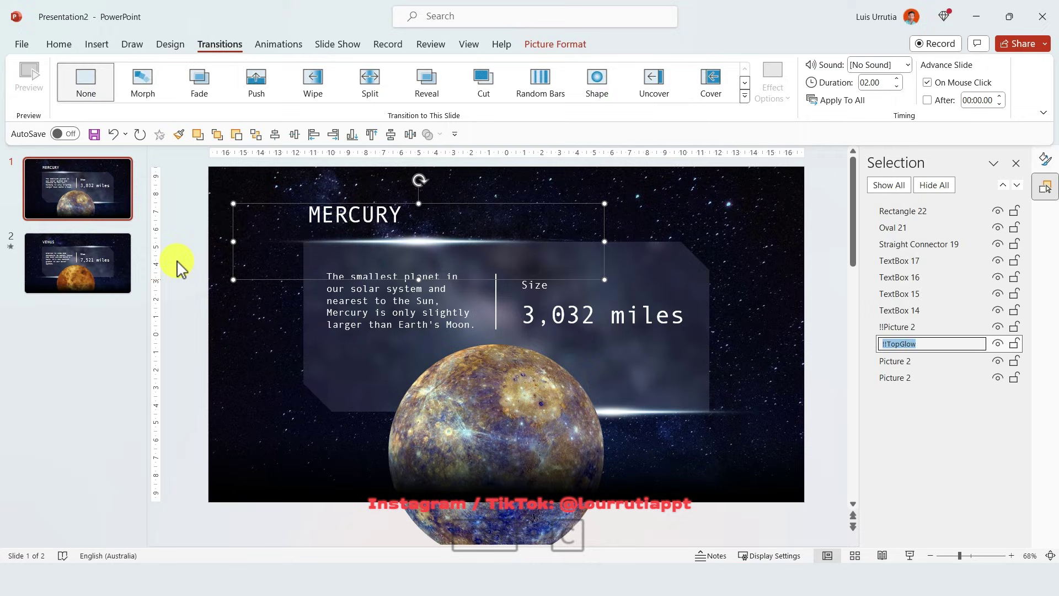
left_click(101, 247)
Rename Venus's top glow streak to !!TopGlow by pasting the copied name
left_click(596, 241)
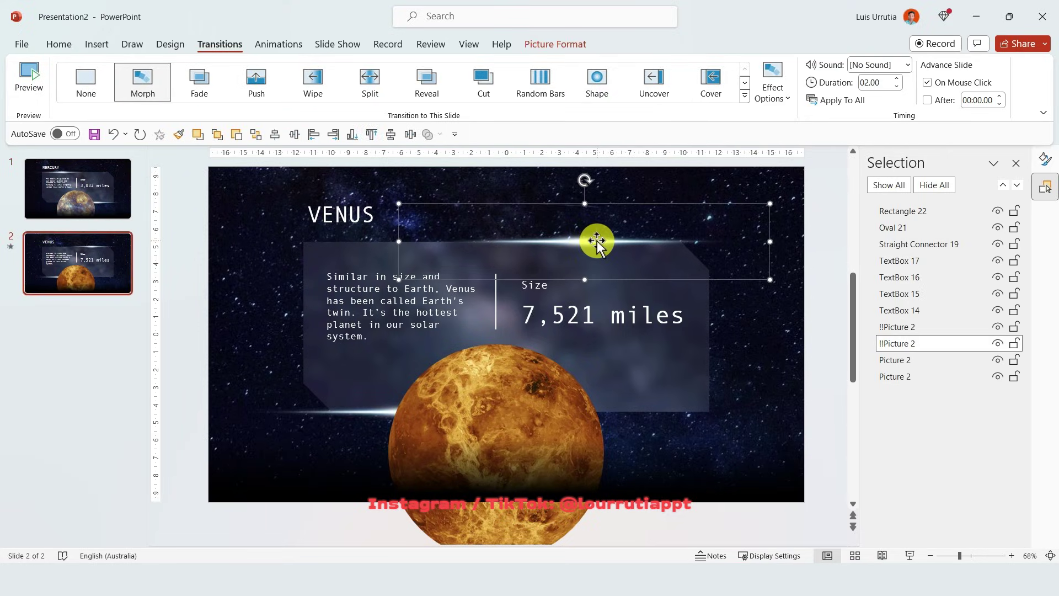
left_click(914, 344)
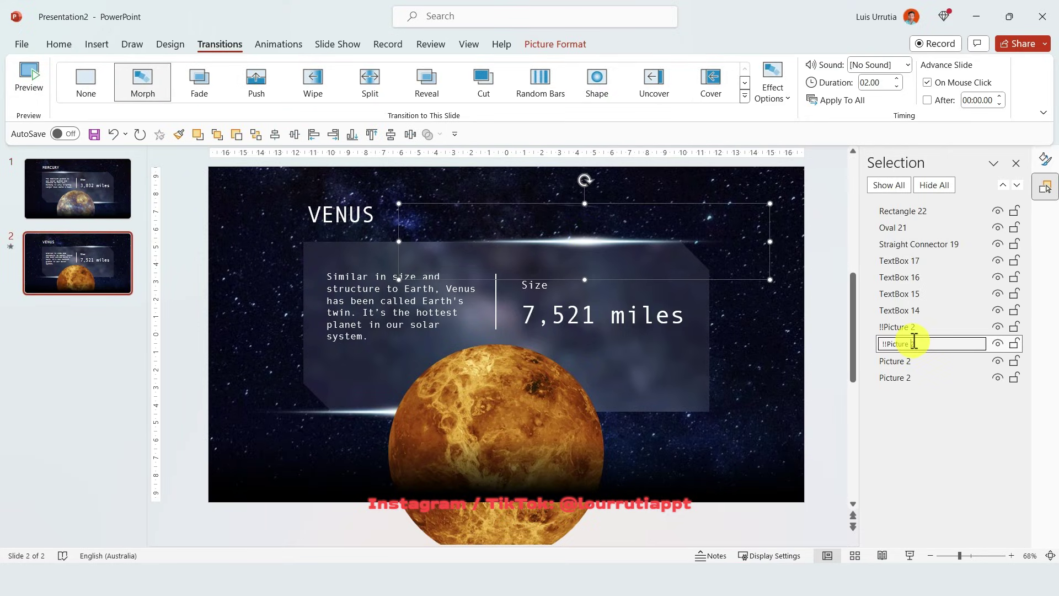
key("ctrl+v")
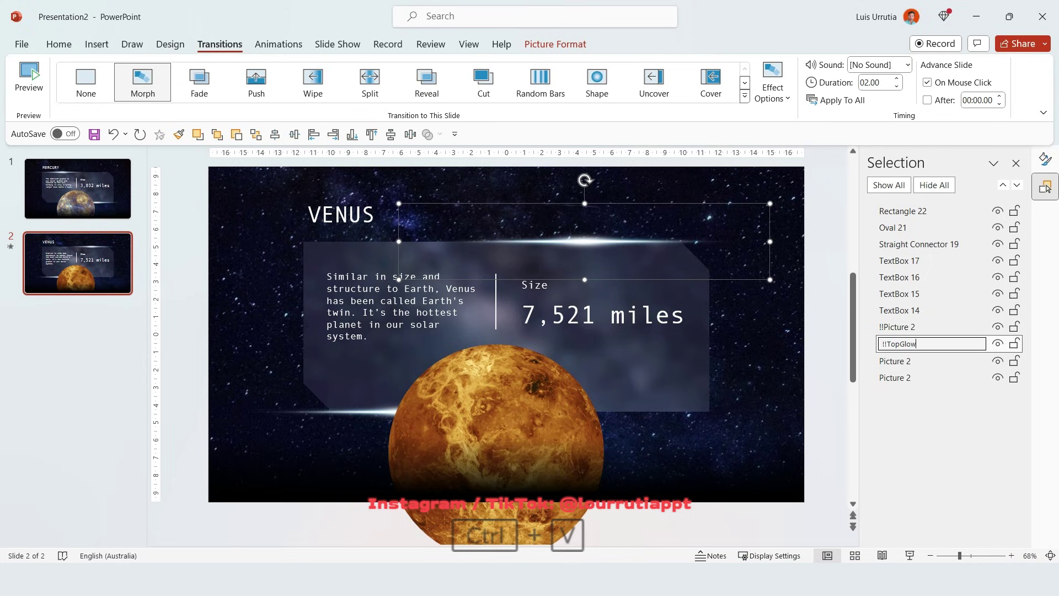
left_click(64, 254)
Rename Mercury's bottom glow streak to !!BottomGlow and copy the name
left_click(78, 202)
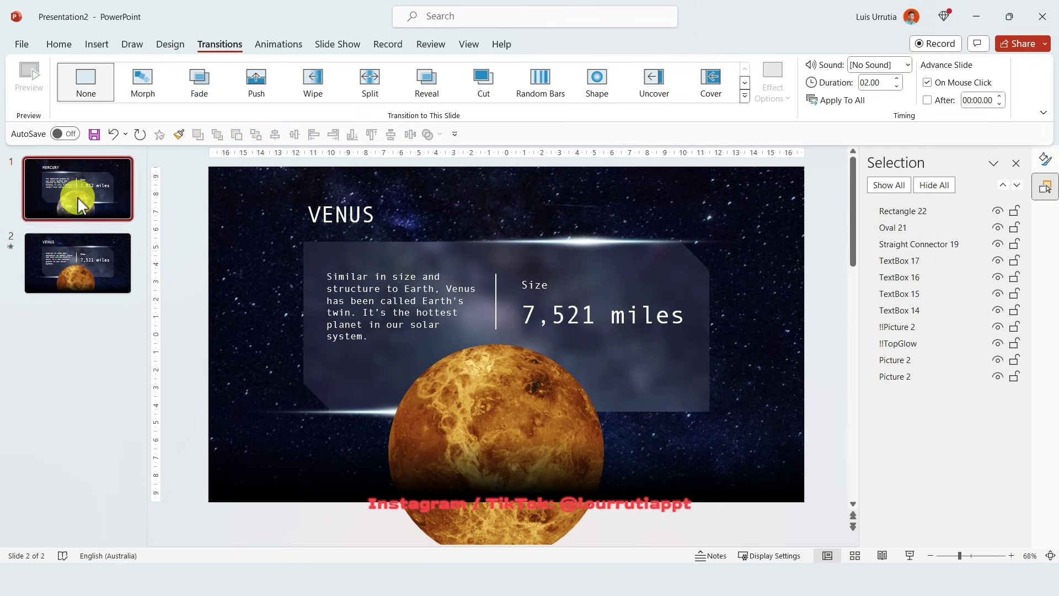
left_click(625, 415)
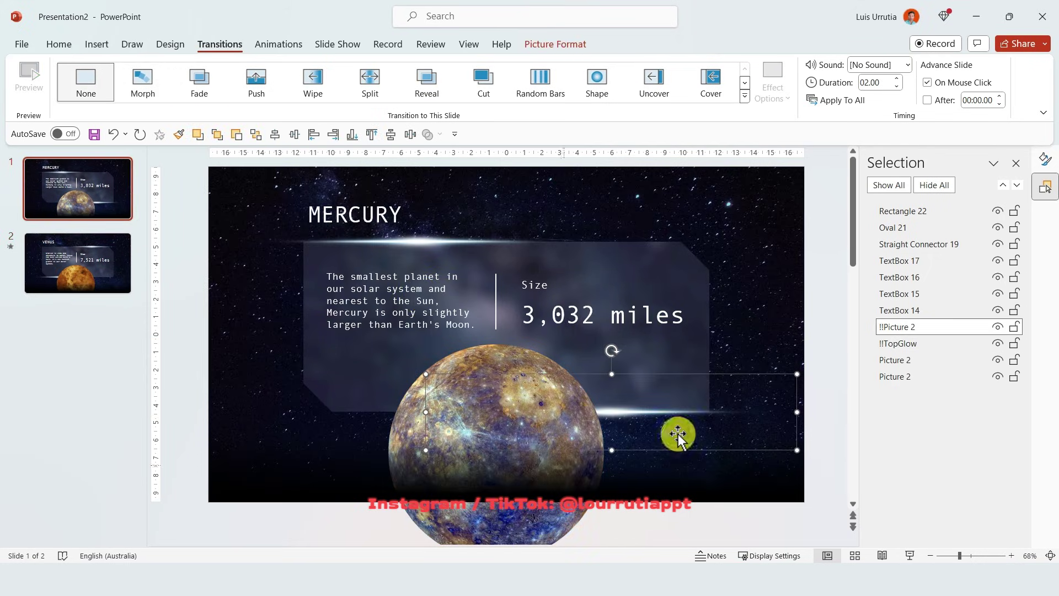
left_click(908, 327)
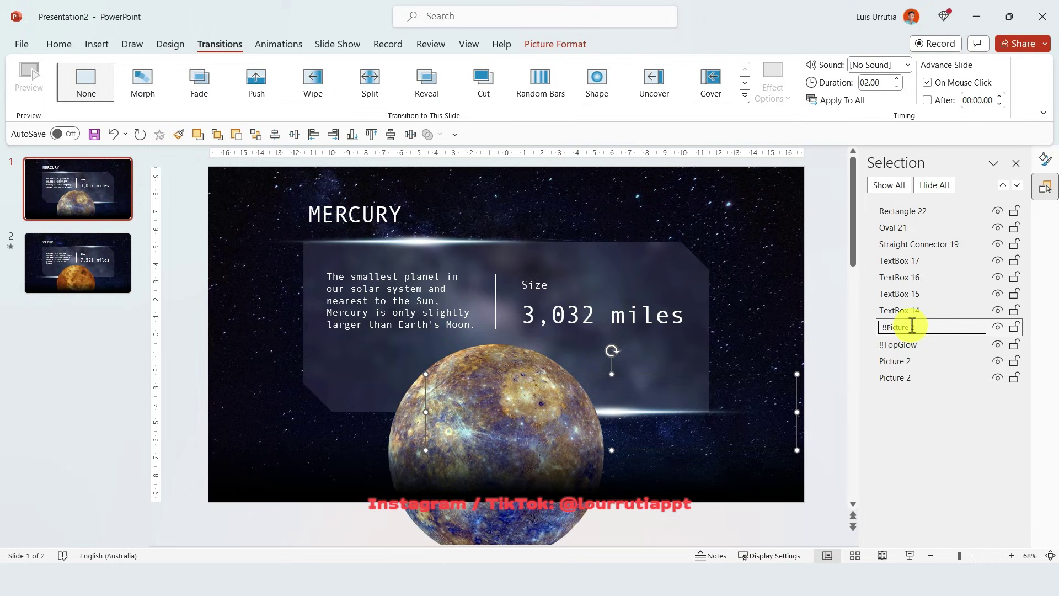
key("shift+Home")
key("BackSpace")
type("!!")
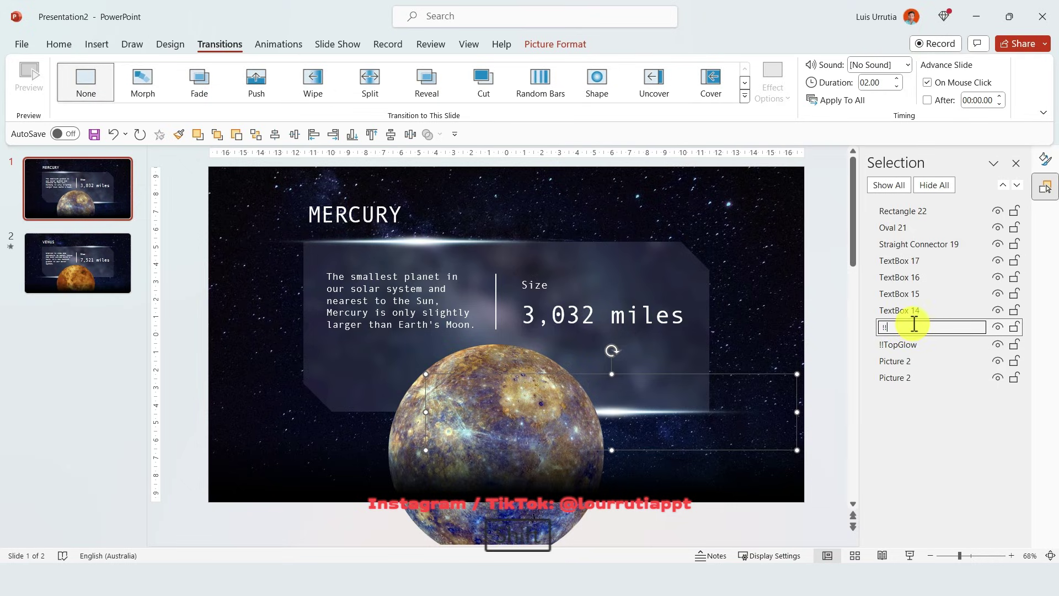
type("BottomGlow")
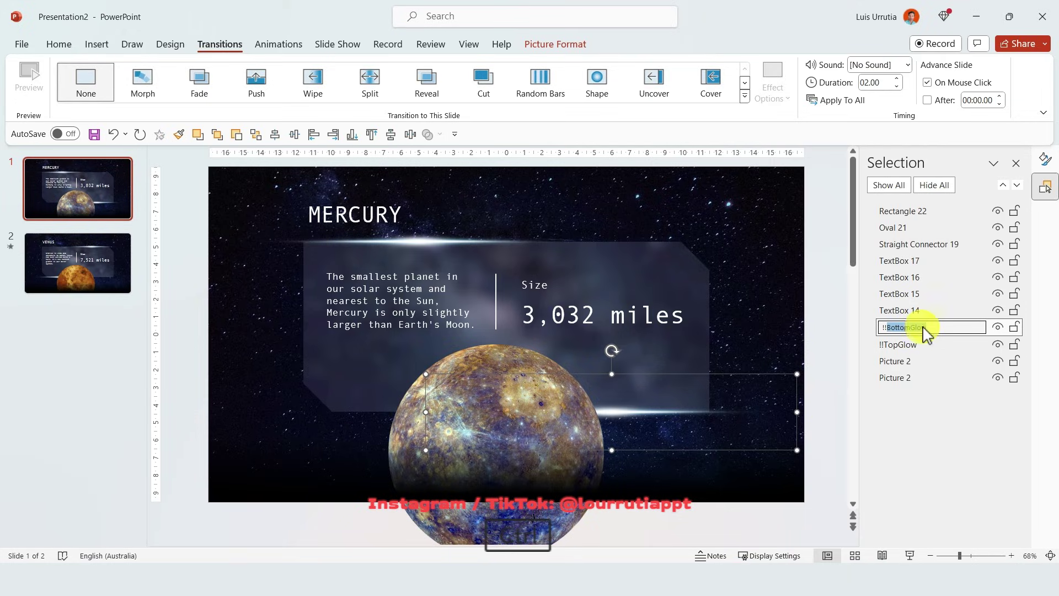
key("ctrl+a")
key("ctrl+c")
Paste !!BottomGlow as the name of Venus's bottom glow streak
left_click(107, 266)
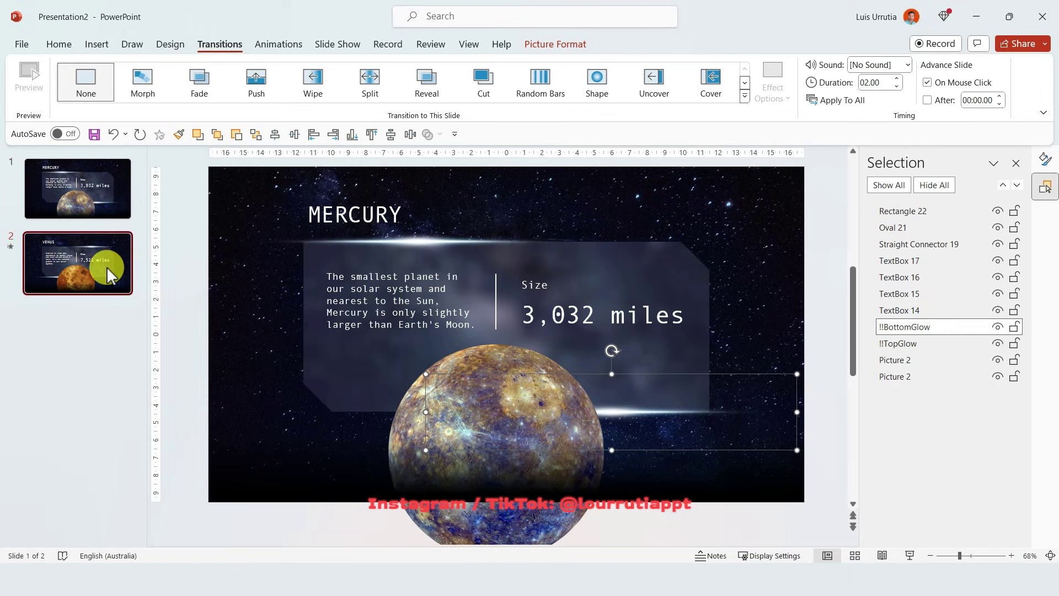
left_click(330, 414)
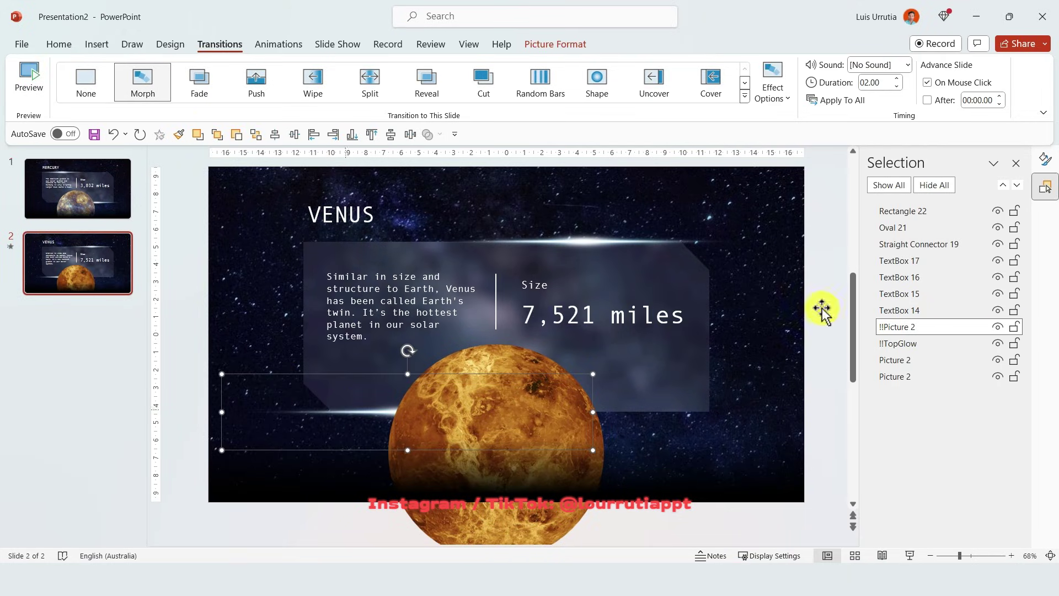
double_click(902, 327)
key("ctrl+a")
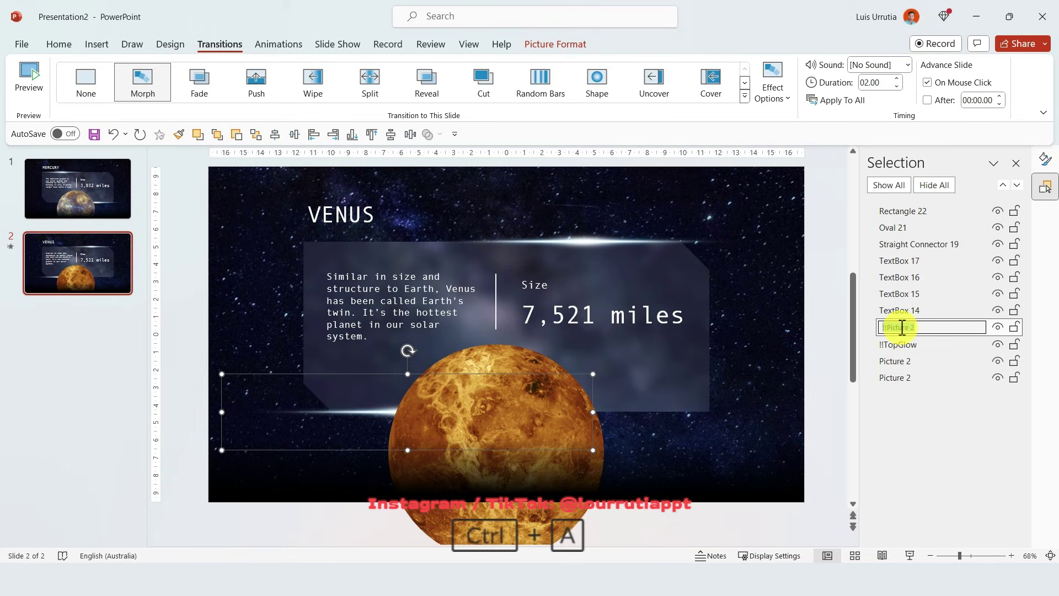
key("ctrl+v")
left_click(833, 325)
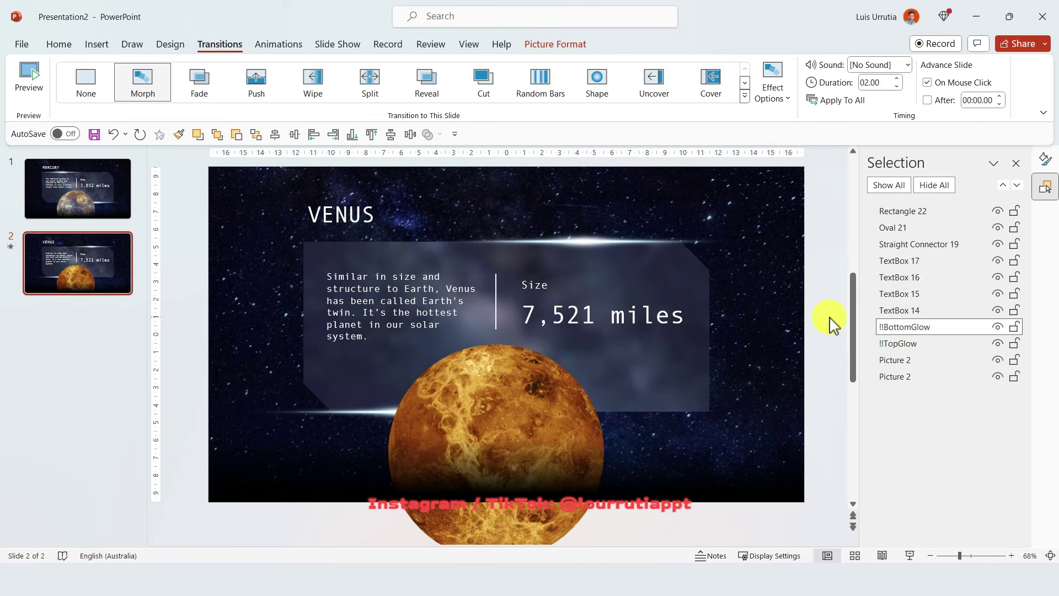
left_click(142, 83)
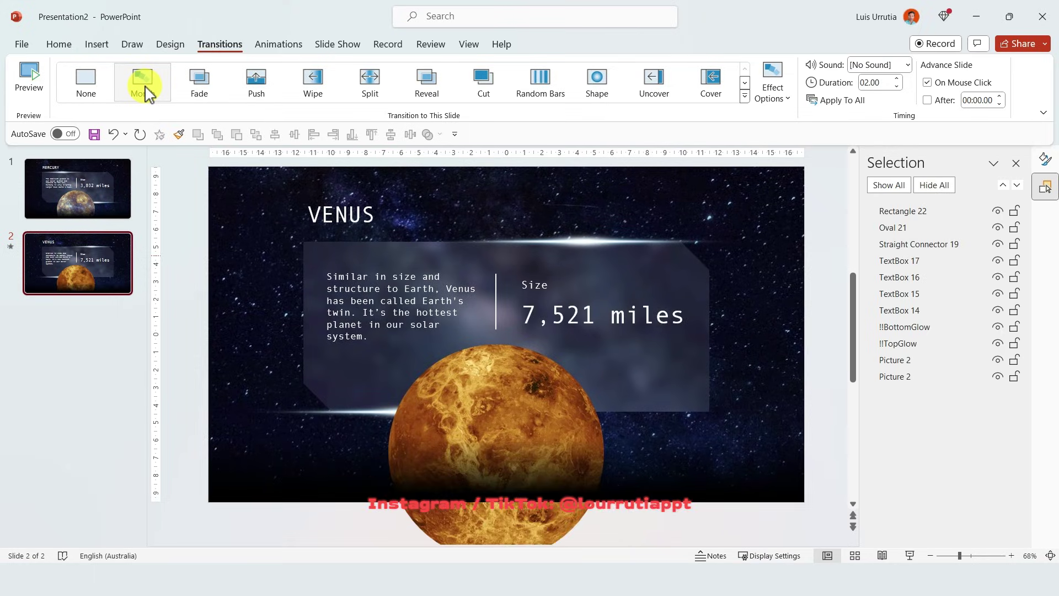
left_click(144, 90)
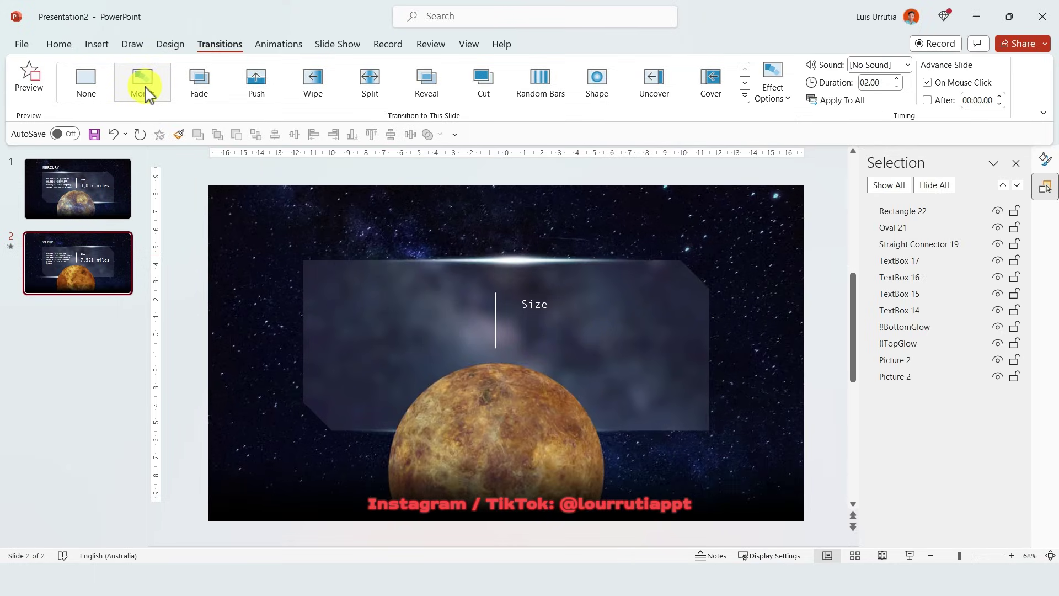